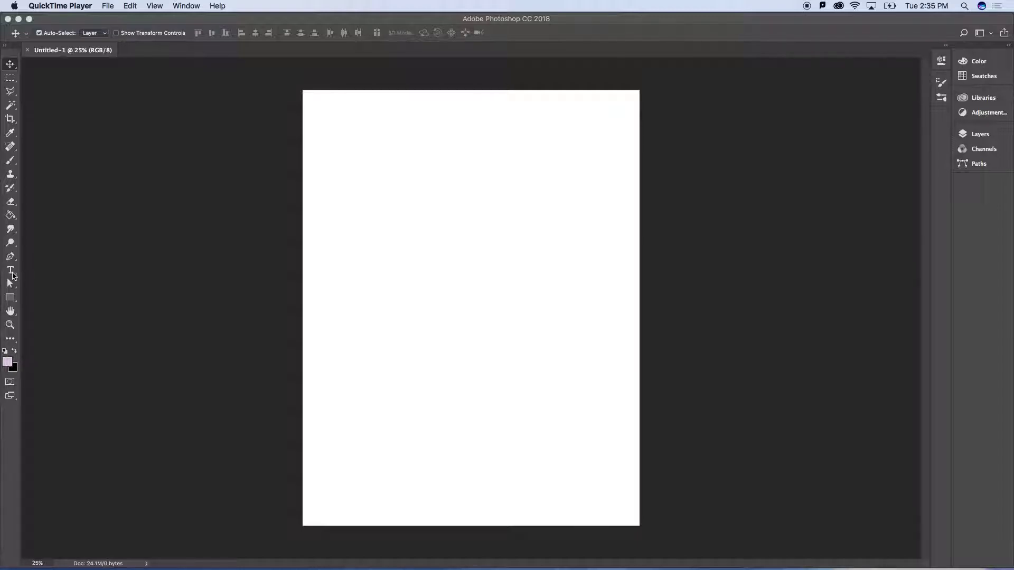
Choose the Horizontal Type Tool, browsing the other variants in the Type tool flyout
{"action": "left_click", "coordinate": [13, 273]}
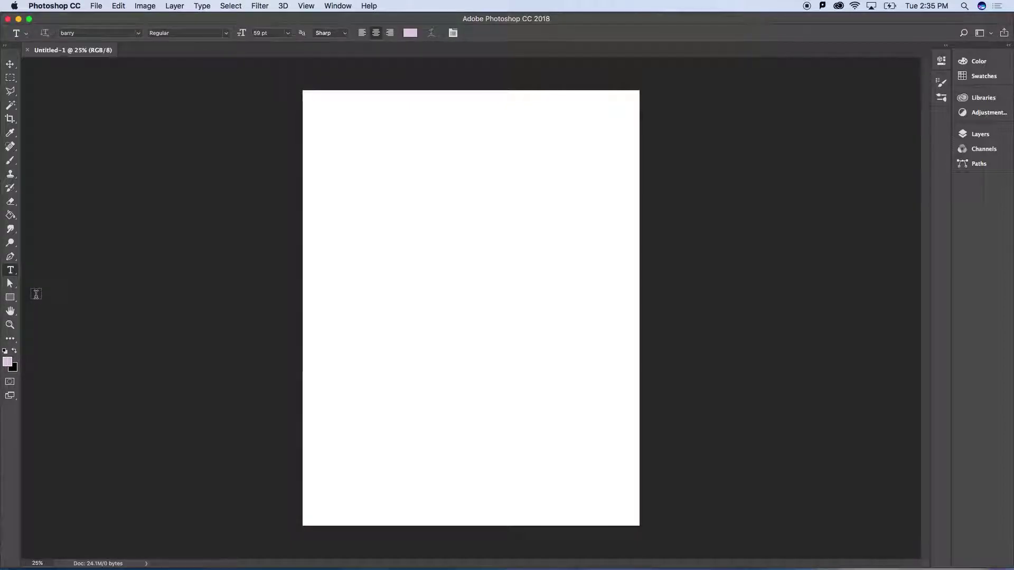
{"action": "left_click_drag", "start_coordinate": [13, 274], "coordinate": [65, 298]}
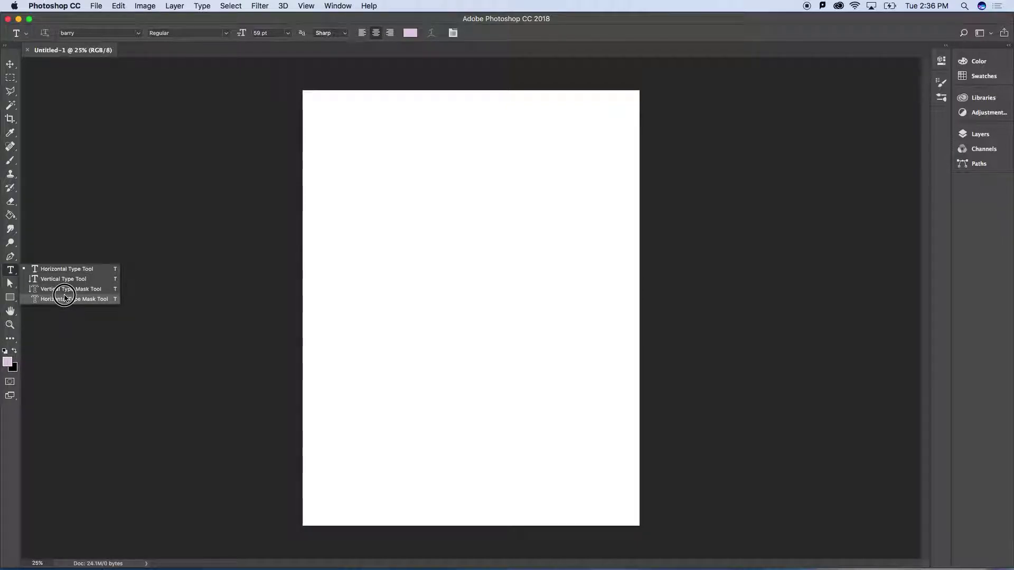
{"action": "left_click_drag", "start_coordinate": [65, 300], "coordinate": [54, 270]}
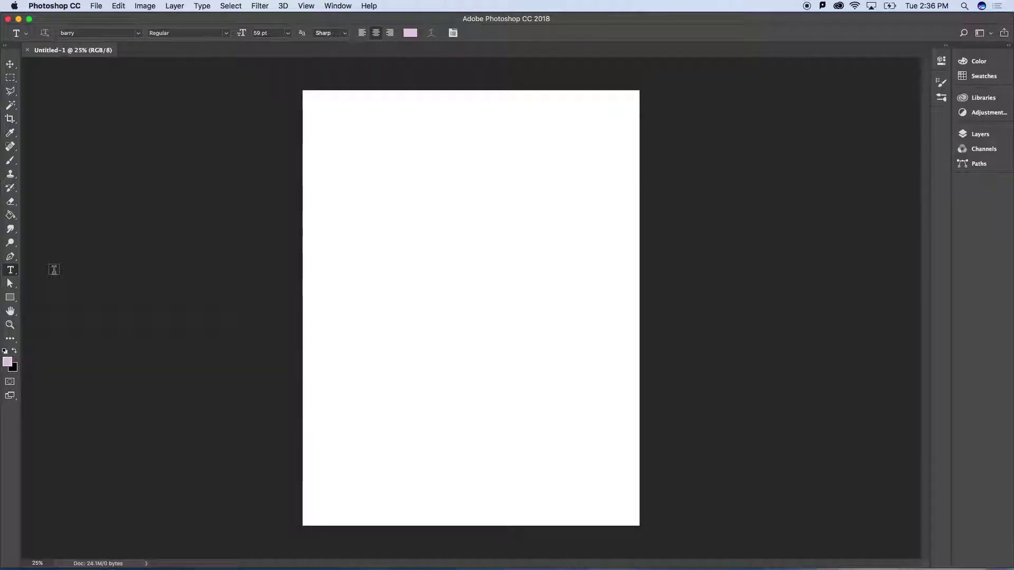
{"action": "left_click", "coordinate": [138, 35]}
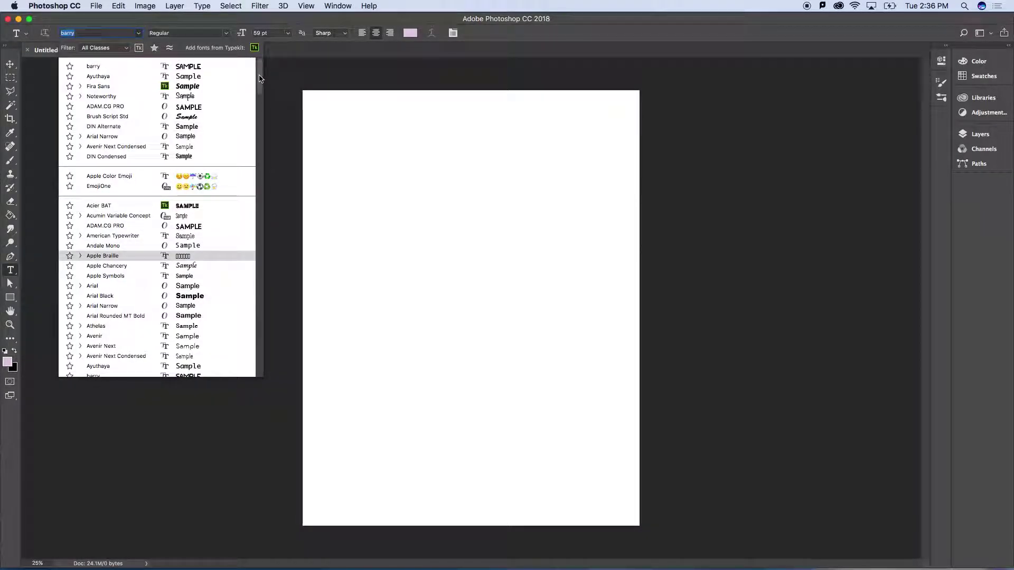
Scroll through the installed fonts, then switch to Typekit's My Library in Safari
{"action": "scroll", "coordinate": [259, 85], "scroll_direction": "down", "scroll_amount": 3}
{"action": "scroll", "coordinate": [260, 79], "scroll_direction": "up", "scroll_amount": 3}
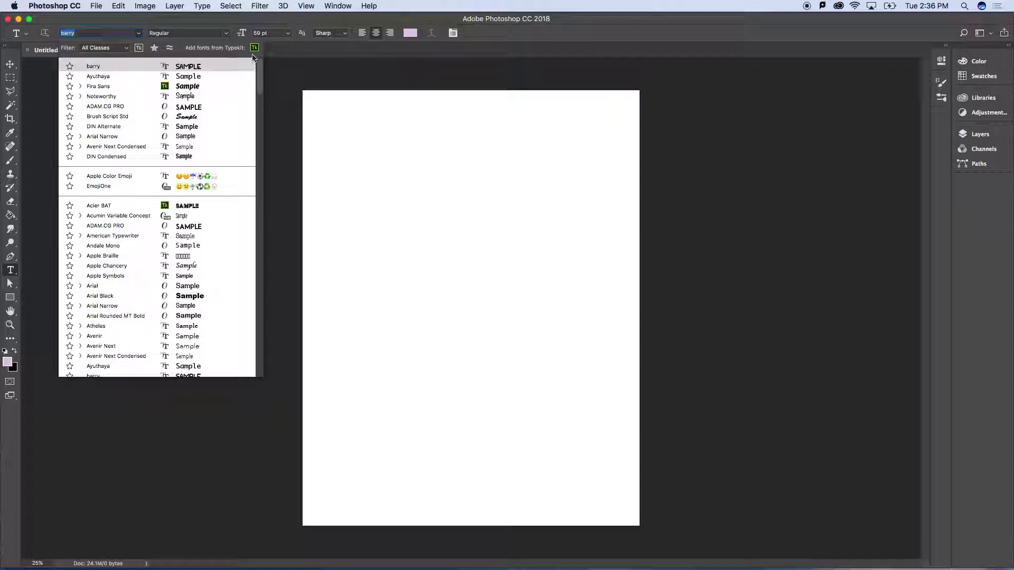
{"action": "key", "text": "super+Tab"}
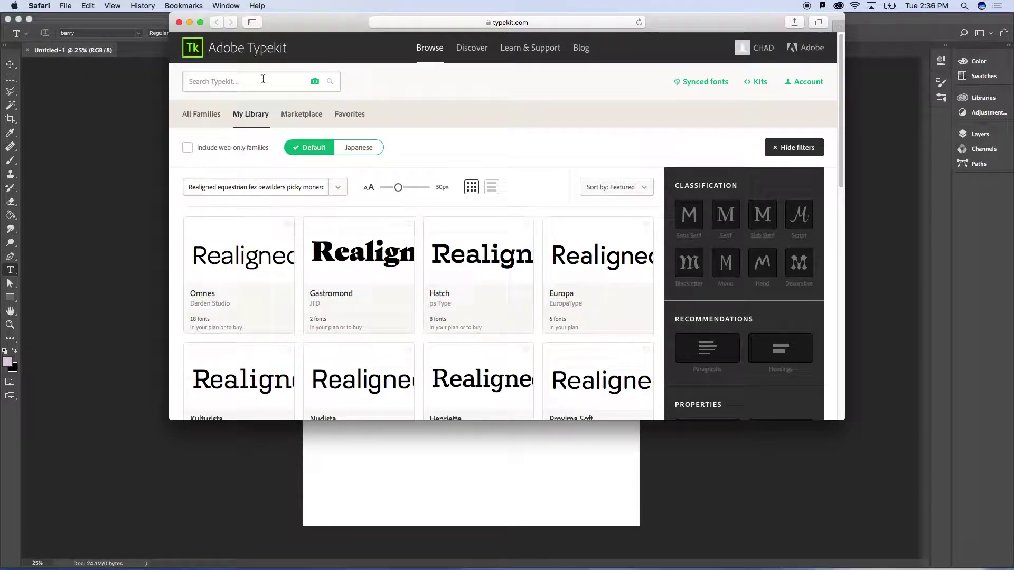
Sync Gastromond Regular from Typekit and minimize Safari to return to Photoshop
{"action": "left_click", "coordinate": [384, 281]}
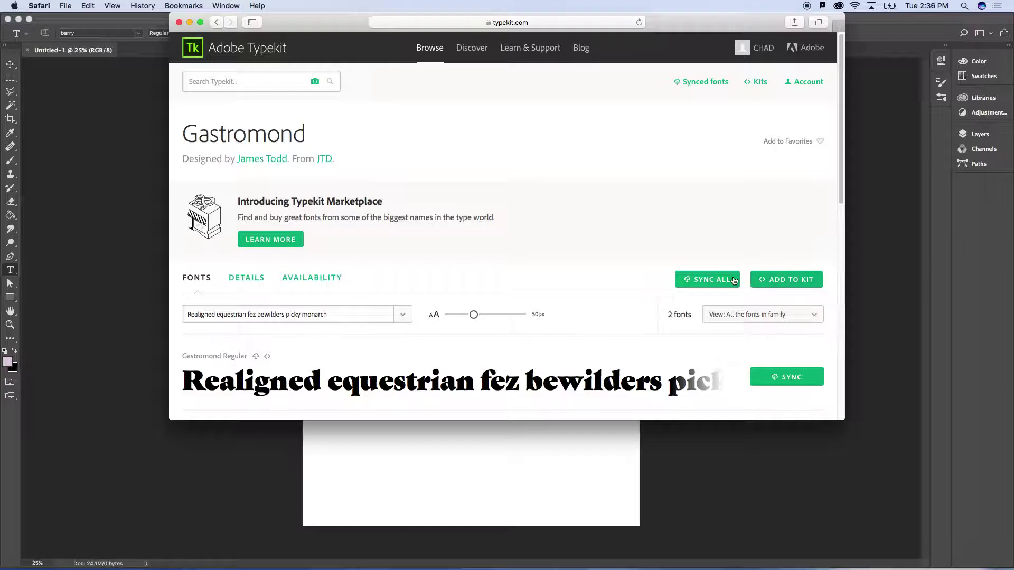
{"action": "left_click", "coordinate": [786, 378]}
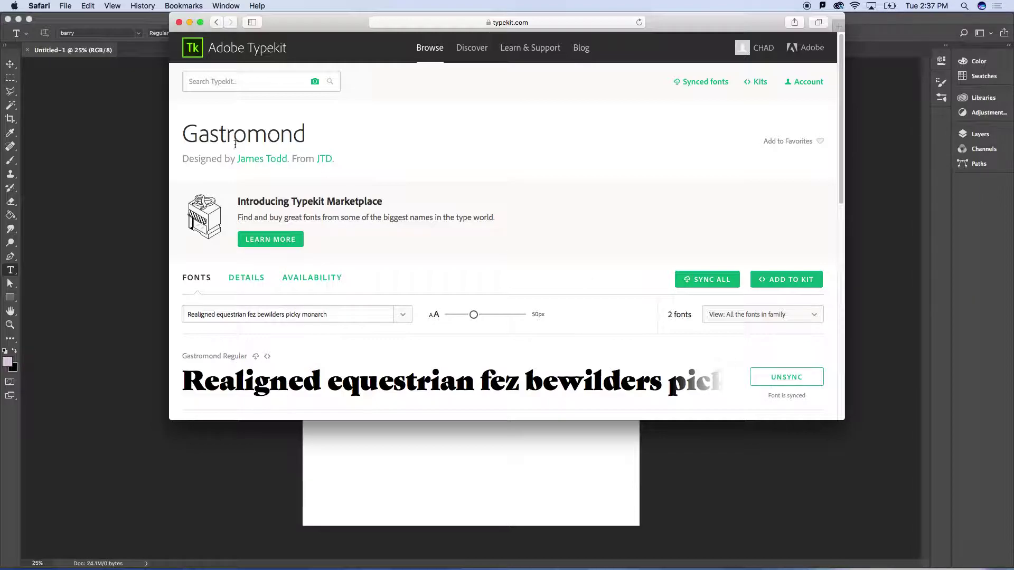
{"action": "left_click", "coordinate": [190, 23]}
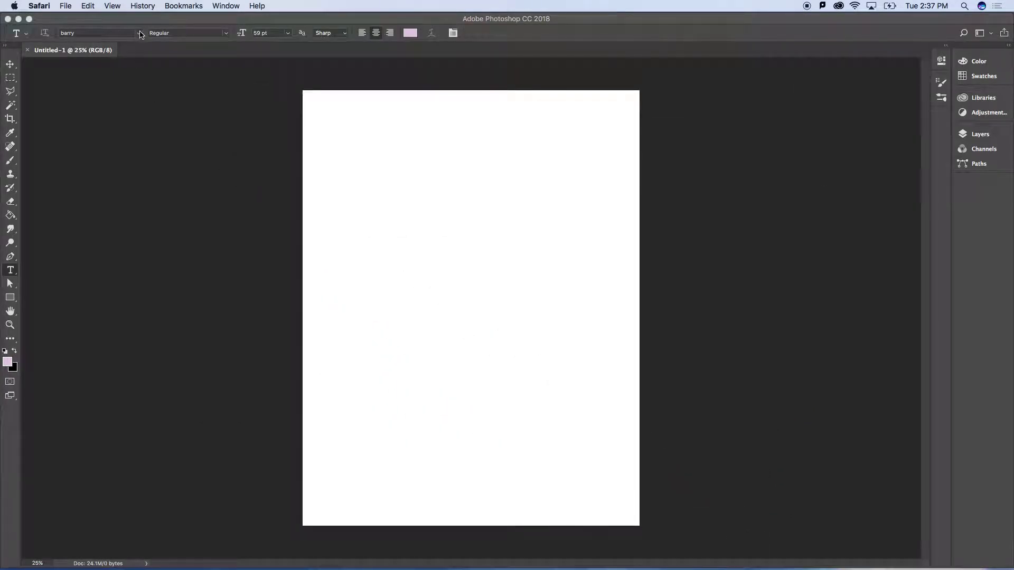
Select Gastromond as the font and place a text insertion point on the page
{"action": "left_click", "coordinate": [140, 34]}
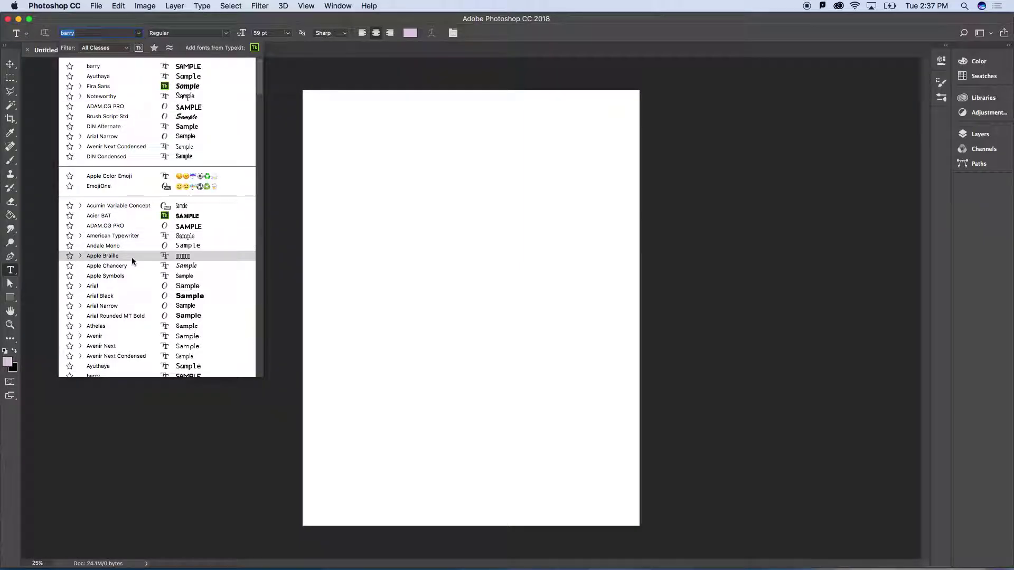
{"action": "type", "text": "g"}
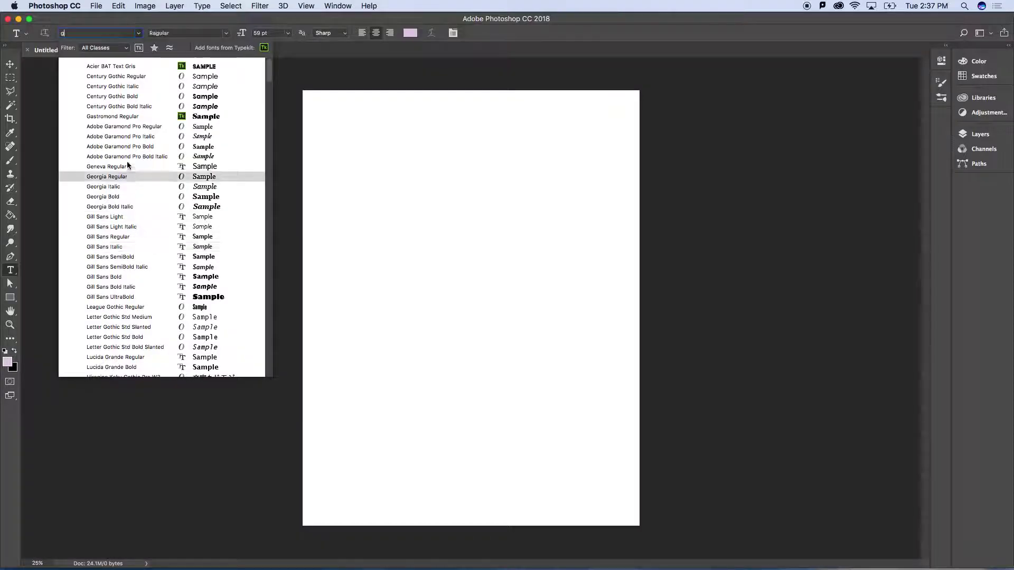
{"action": "left_click", "coordinate": [124, 119]}
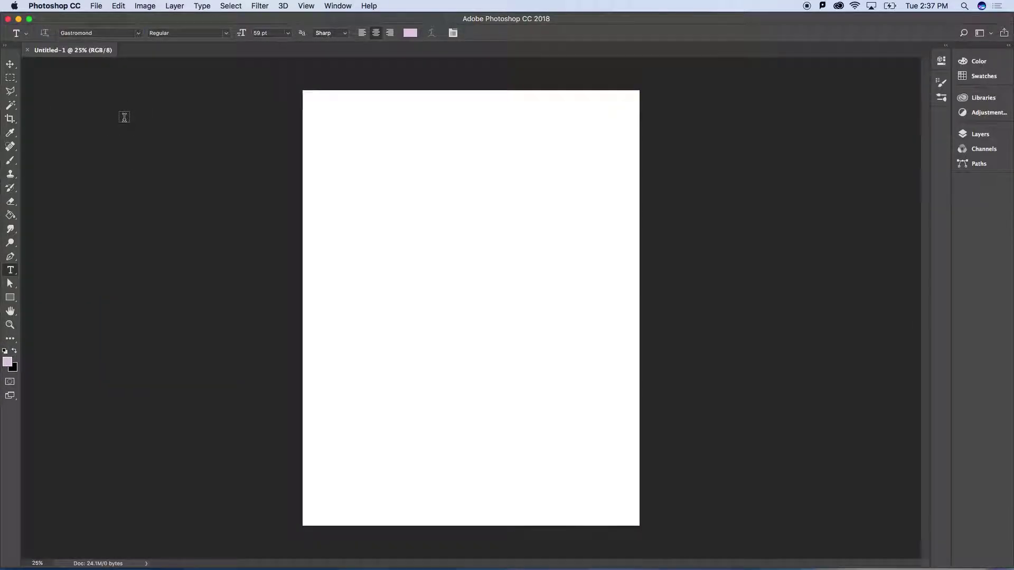
{"action": "left_click", "coordinate": [343, 185]}
Type GOOD DAY, commit it with the Move tool, and drag it to the page centre
{"action": "type", "text": "GOOD "}
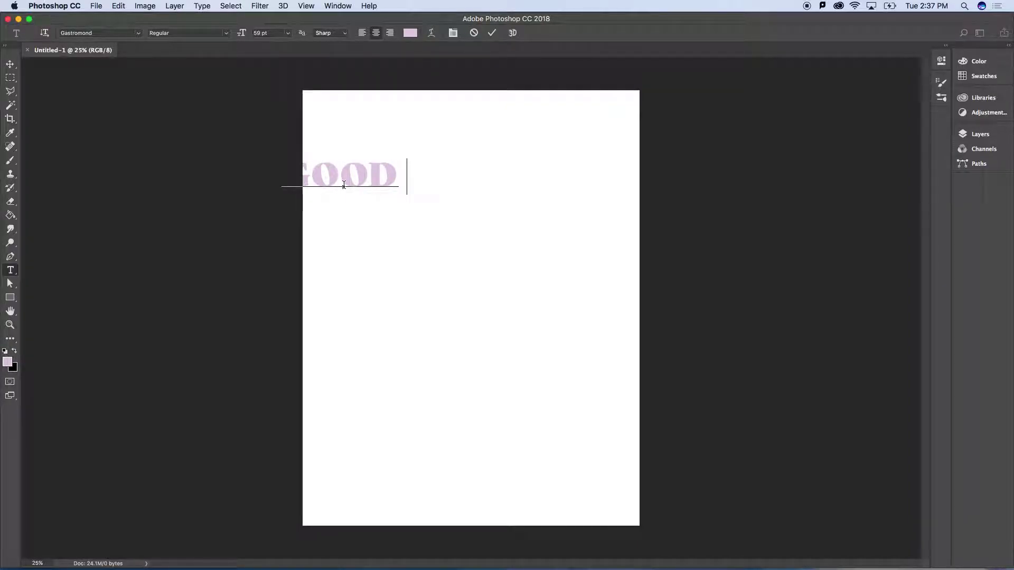
{"action": "type", "text": "DAY"}
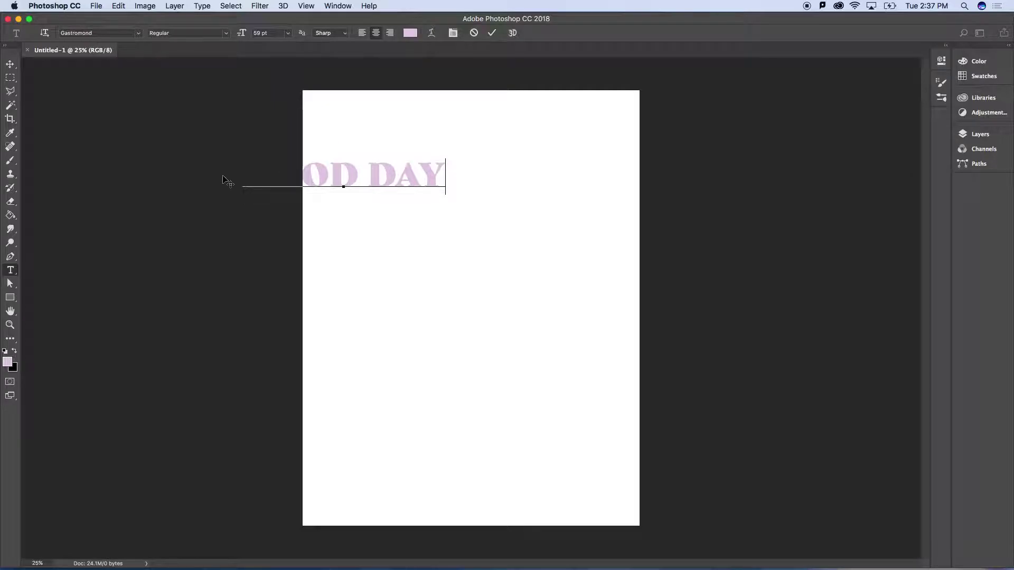
{"action": "left_click", "coordinate": [10, 63]}
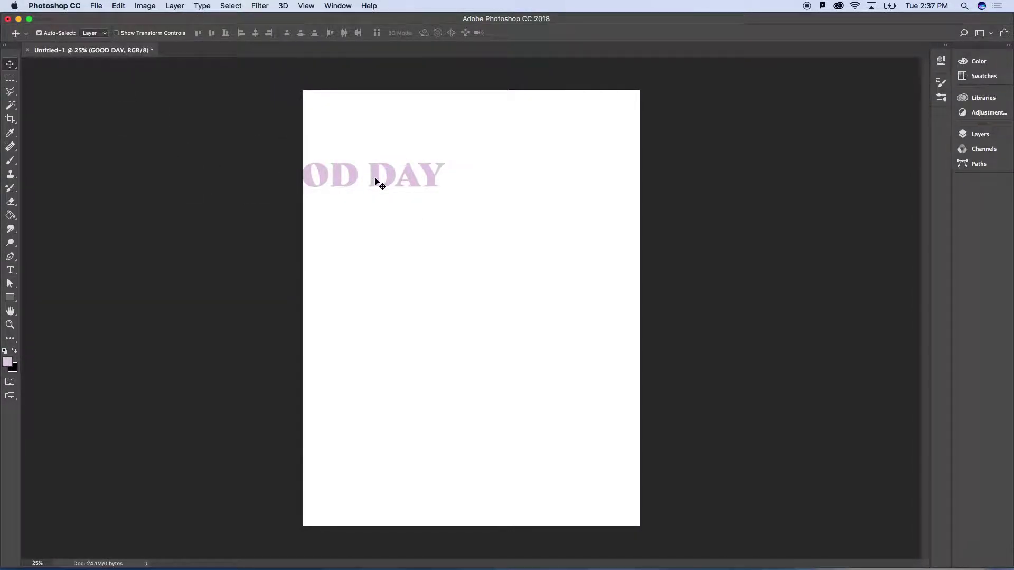
{"action": "left_click_drag", "start_coordinate": [375, 176], "coordinate": [500, 240]}
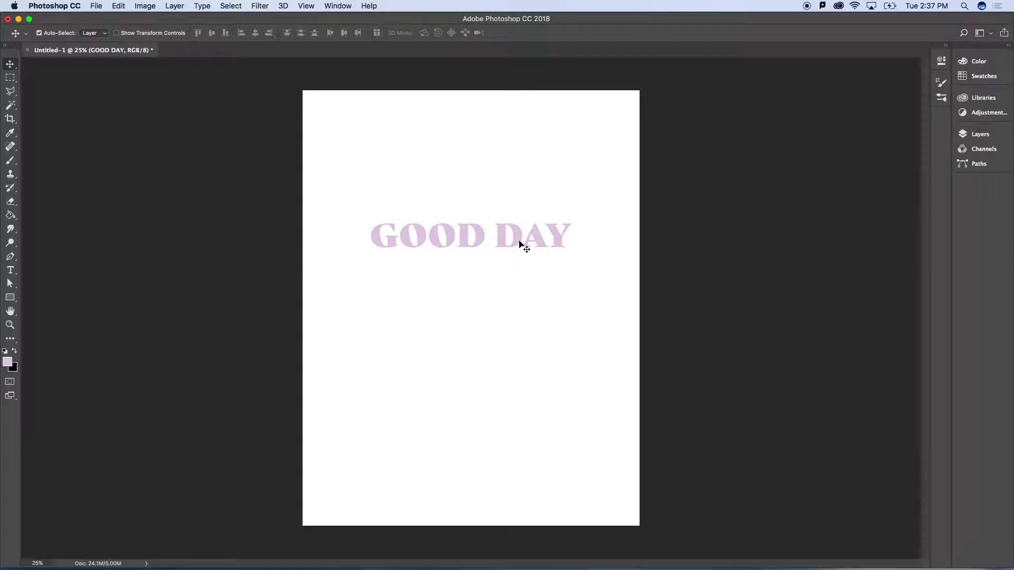
Reselect the whole GOOD DAY line for editing, removing a stray typed 'a'
{"action": "left_click", "coordinate": [11, 271]}
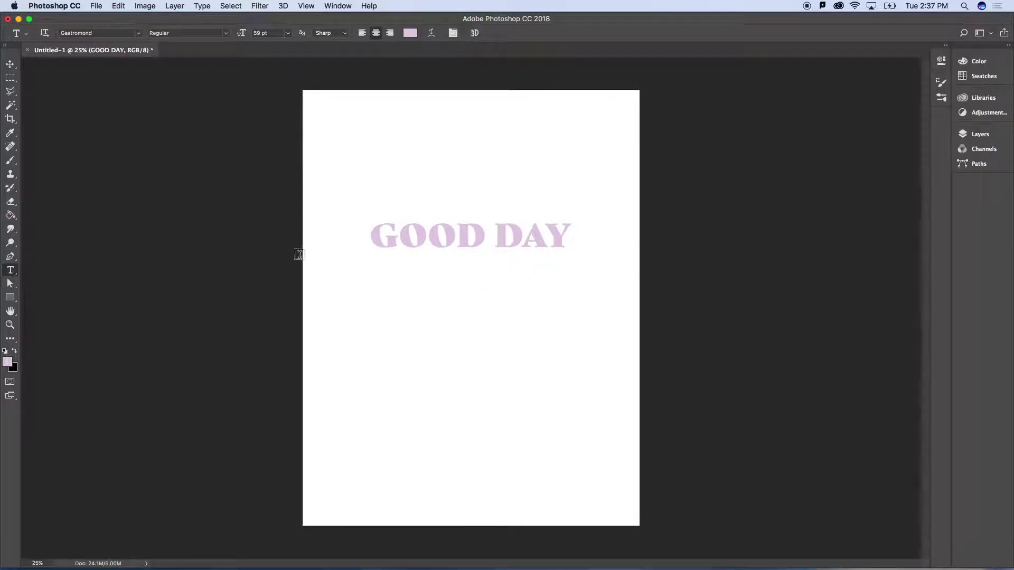
{"action": "left_click_drag", "start_coordinate": [368, 238], "coordinate": [623, 252]}
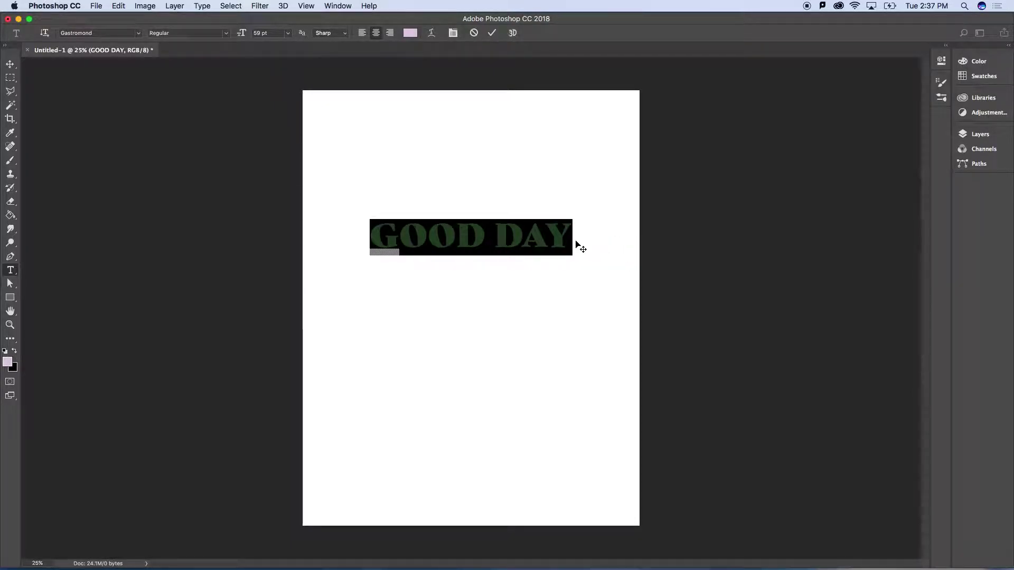
{"action": "left_click", "coordinate": [539, 237]}
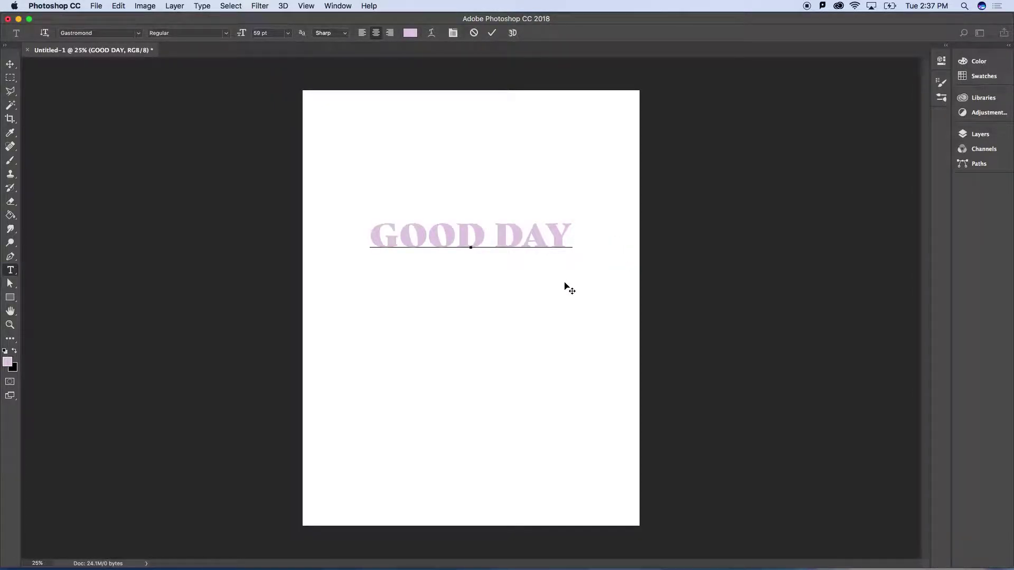
{"action": "type", "text": "a"}
{"action": "key", "text": "BackSpace"}
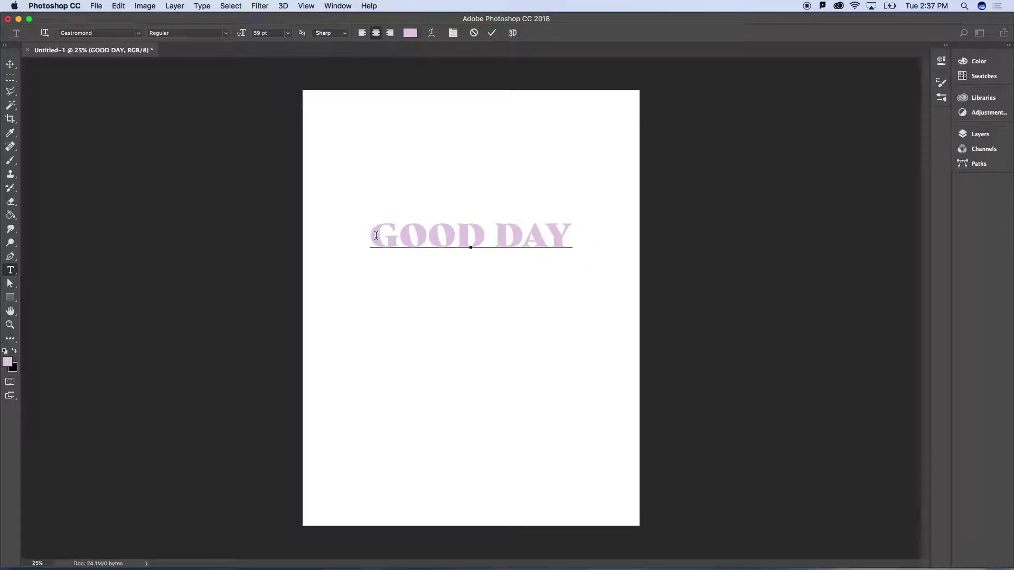
{"action": "left_click_drag", "start_coordinate": [376, 236], "coordinate": [561, 210]}
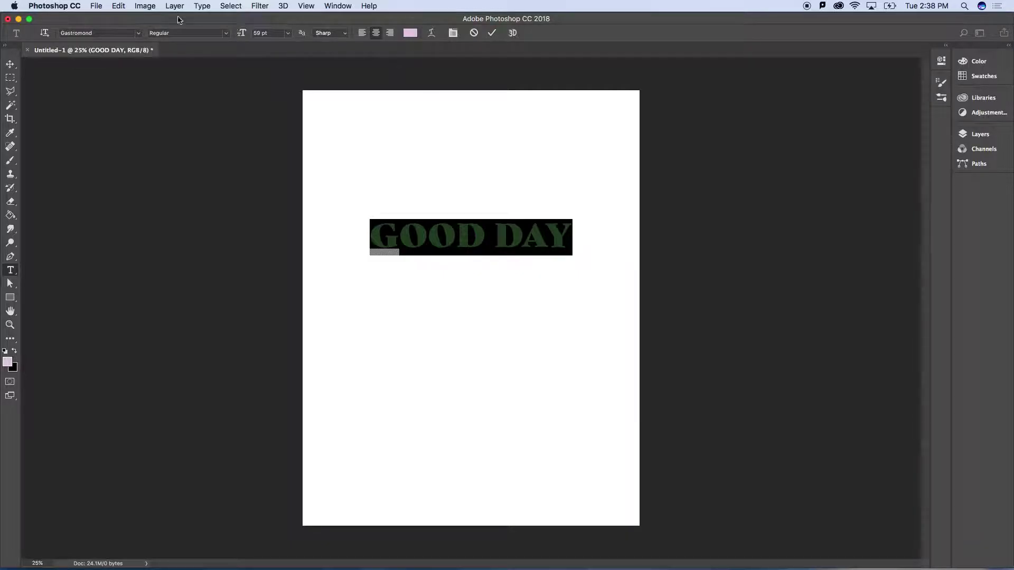
Set the font to Fira Sans, try ExtraBold, then settle on Bold Italic
{"action": "left_click", "coordinate": [138, 33]}
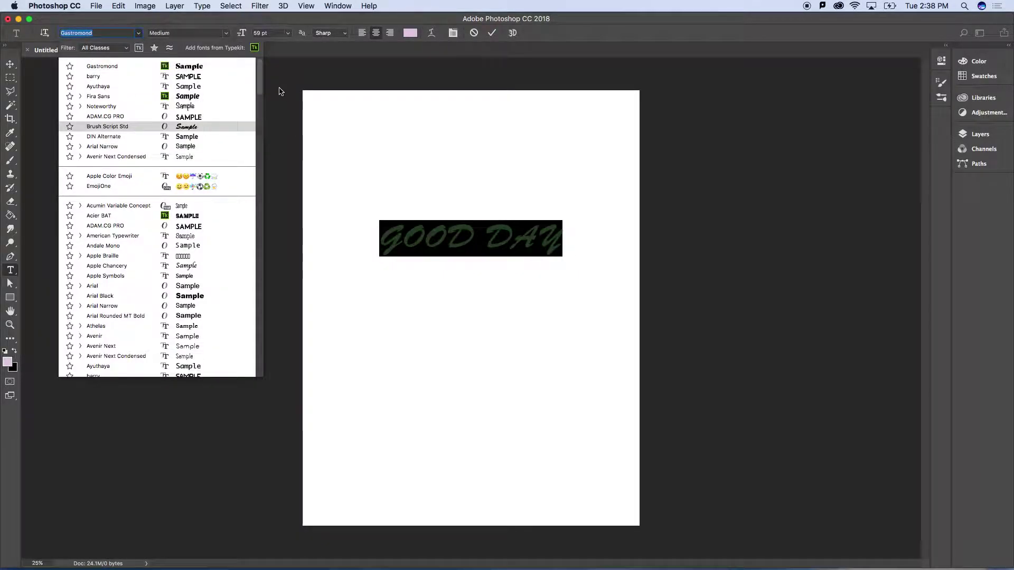
{"action": "mouse_move", "coordinate": [261, 84]}
{"action": "left_mouse_down"}
{"action": "mouse_move", "coordinate": [261, 270]}
{"action": "mouse_move", "coordinate": [257, 66]}
{"action": "left_mouse_up"}
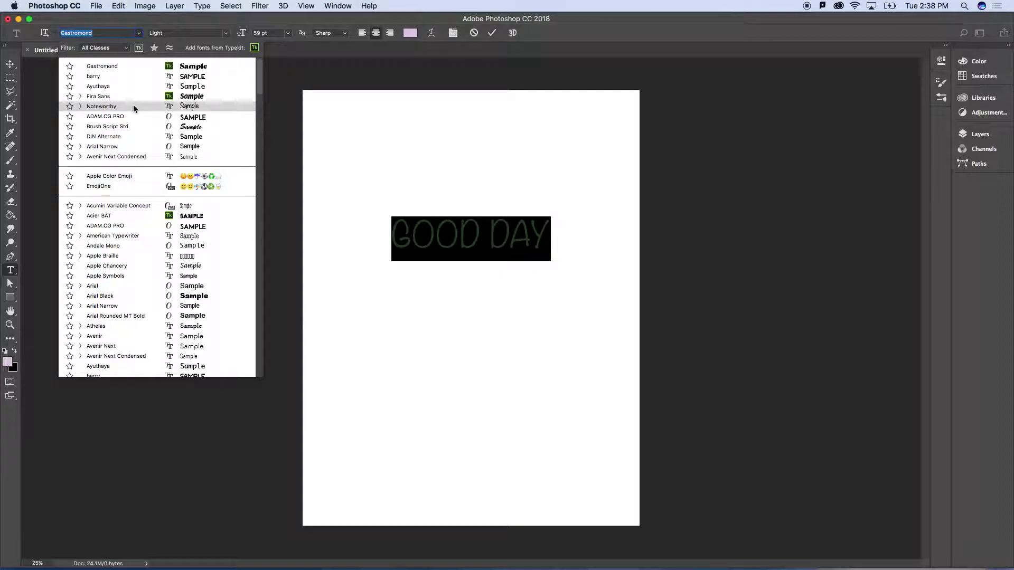
{"action": "left_click", "coordinate": [106, 96]}
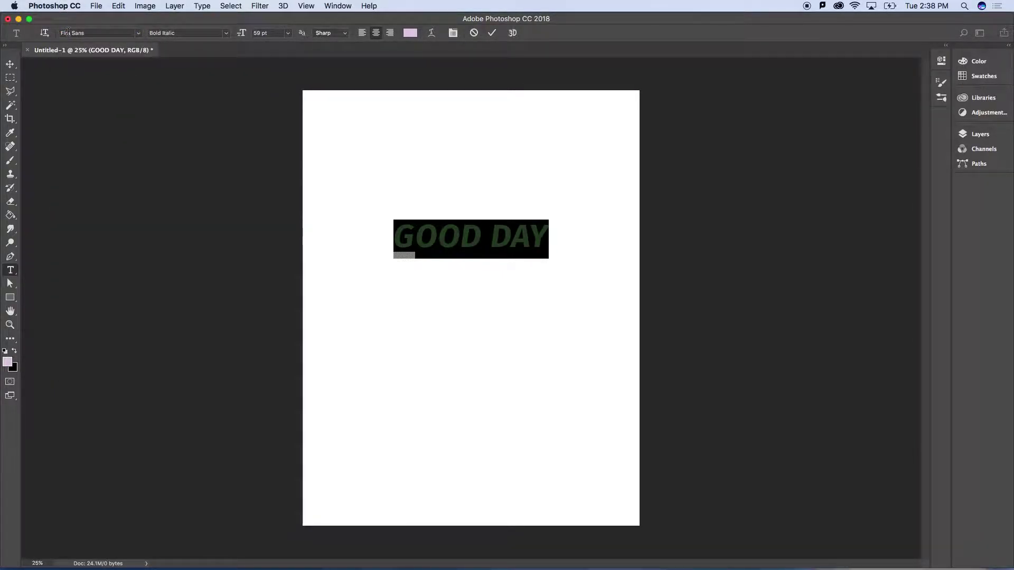
{"action": "left_click", "coordinate": [227, 36]}
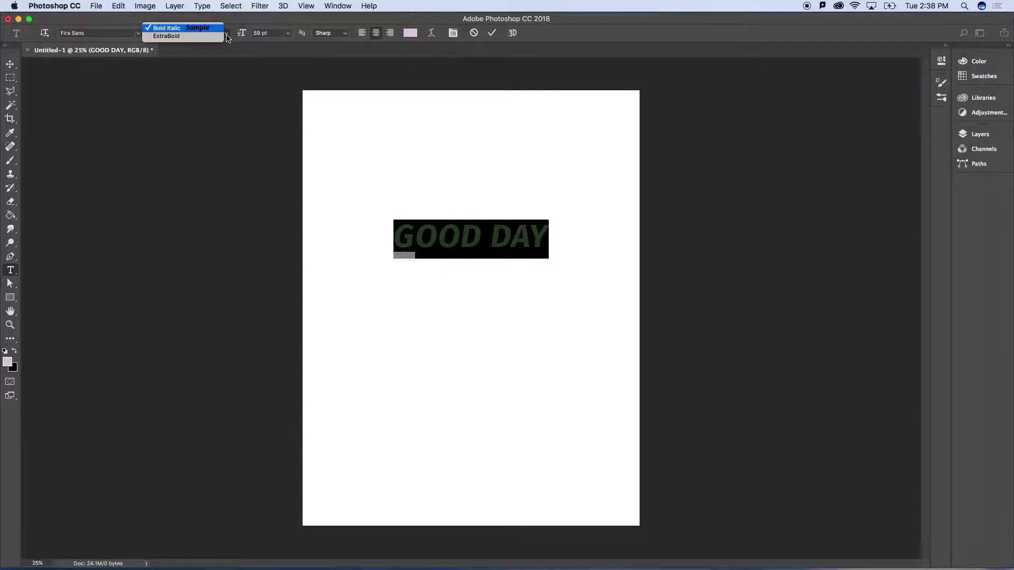
{"action": "left_click", "coordinate": [179, 36]}
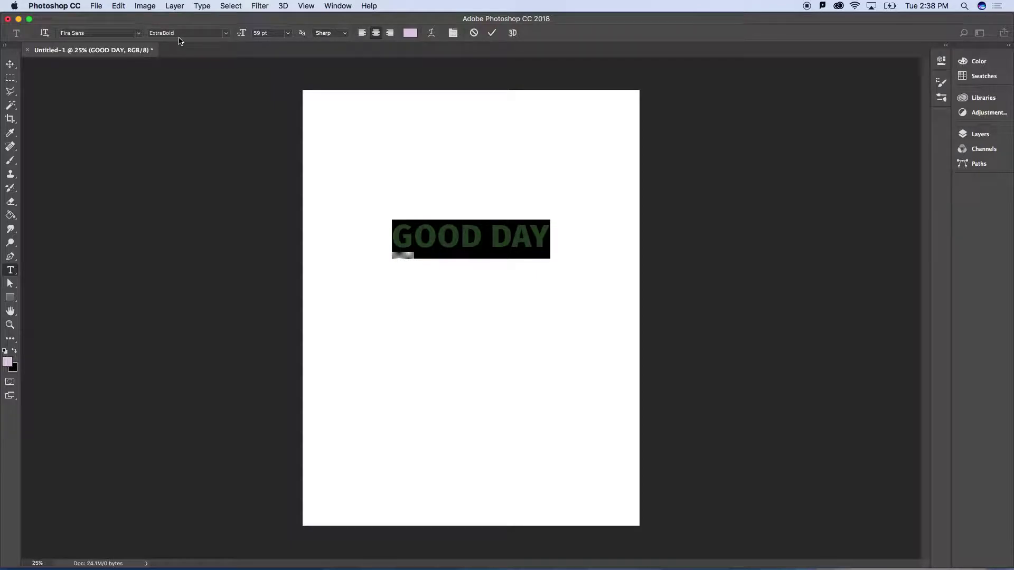
{"action": "left_click", "coordinate": [227, 36]}
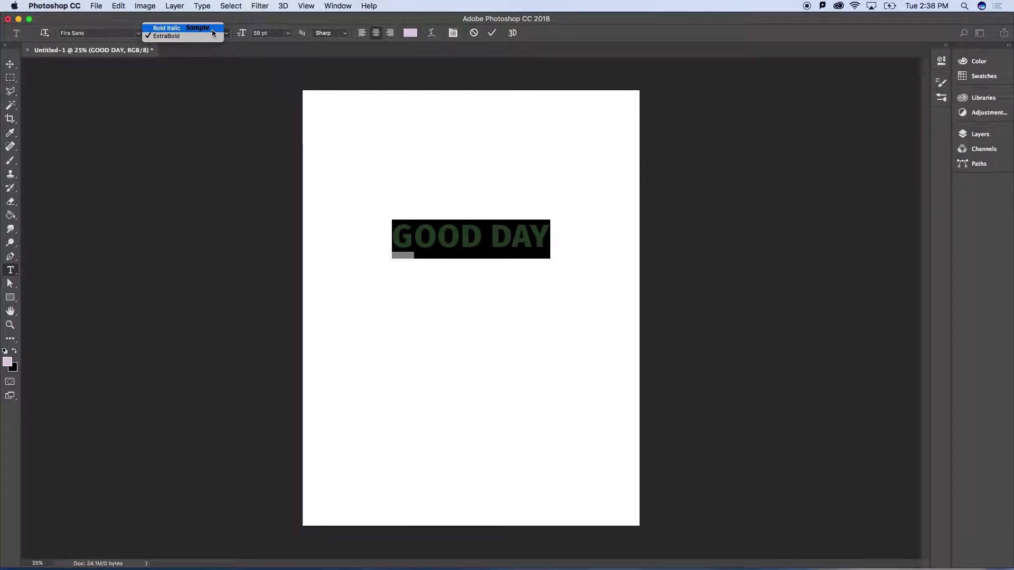
{"action": "left_click", "coordinate": [209, 28]}
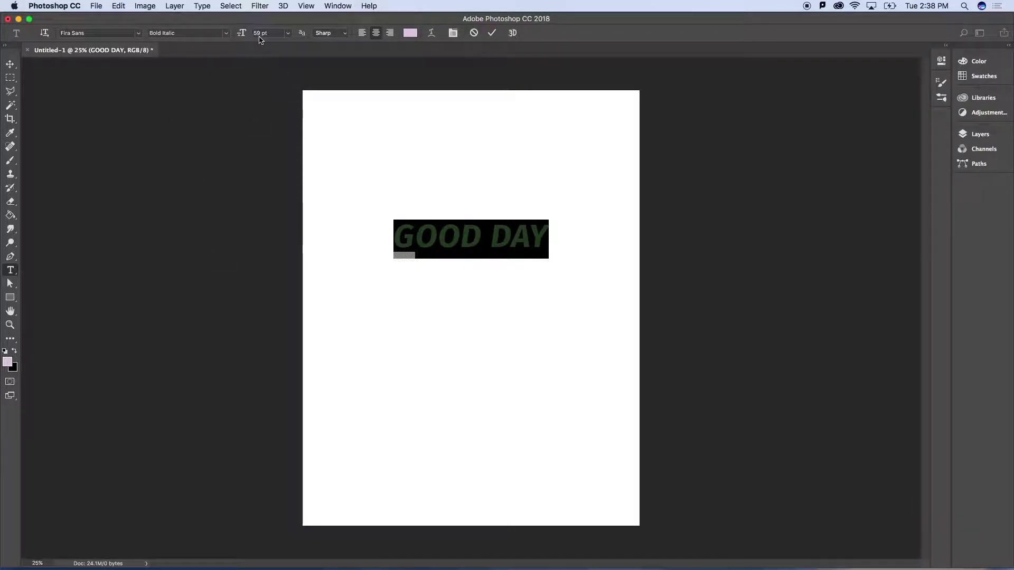
Enlarge GOOD DAY to 72 pt, keeping Sharp anti-aliasing
{"action": "left_click_drag", "start_coordinate": [241, 35], "coordinate": [262, 36]}
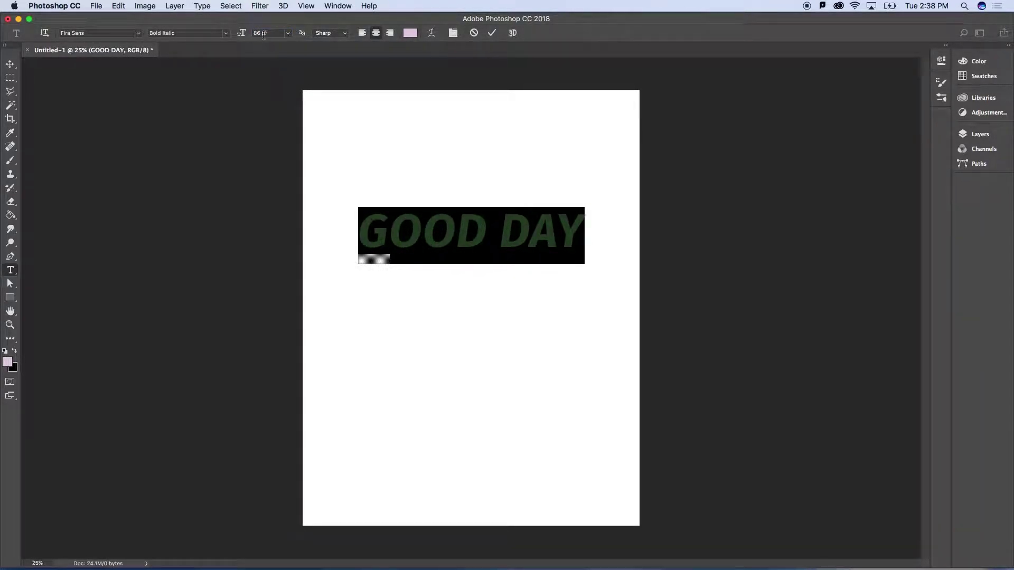
{"action": "left_click", "coordinate": [262, 34]}
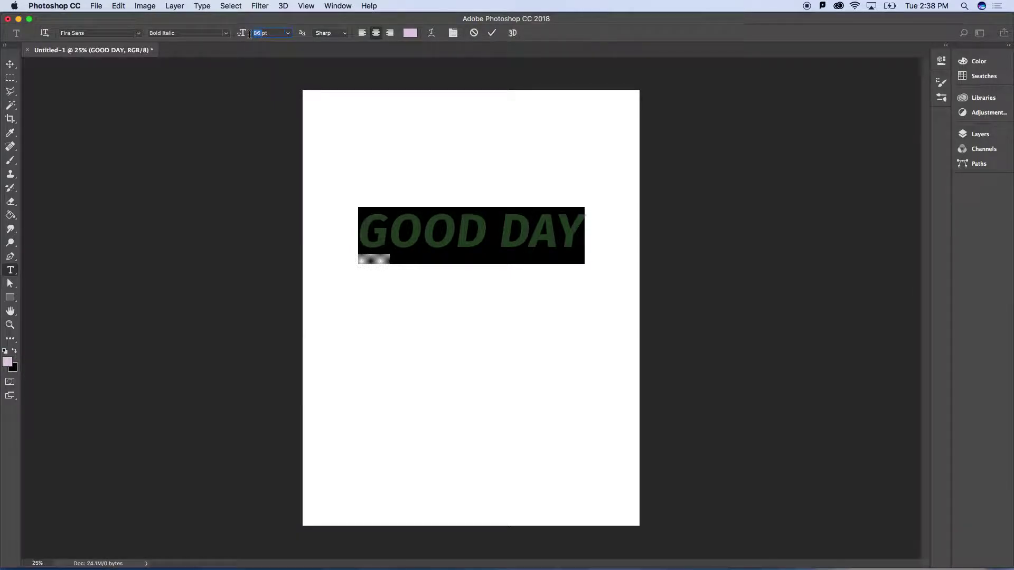
{"action": "type", "text": "72"}
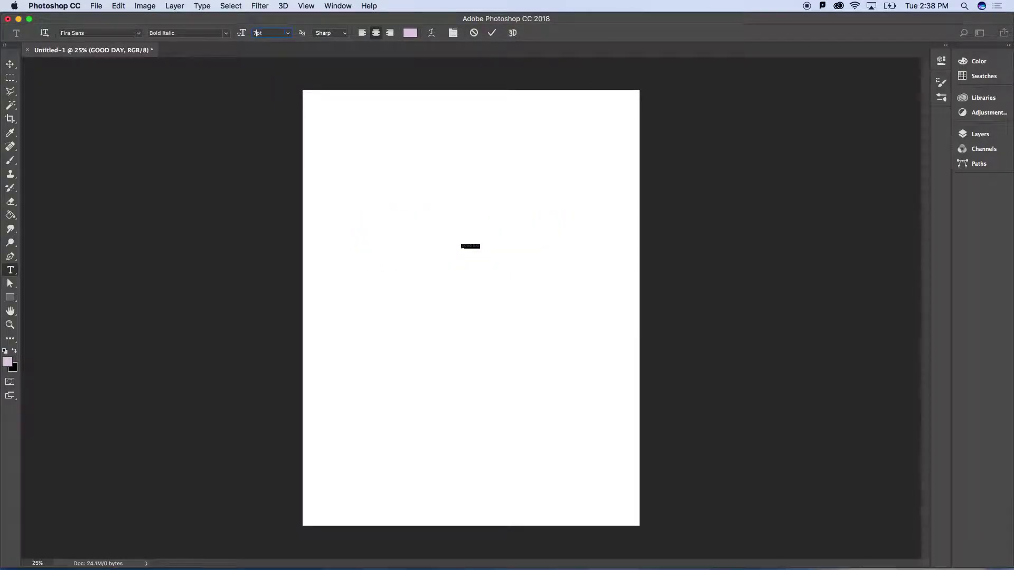
{"action": "left_click", "coordinate": [288, 32]}
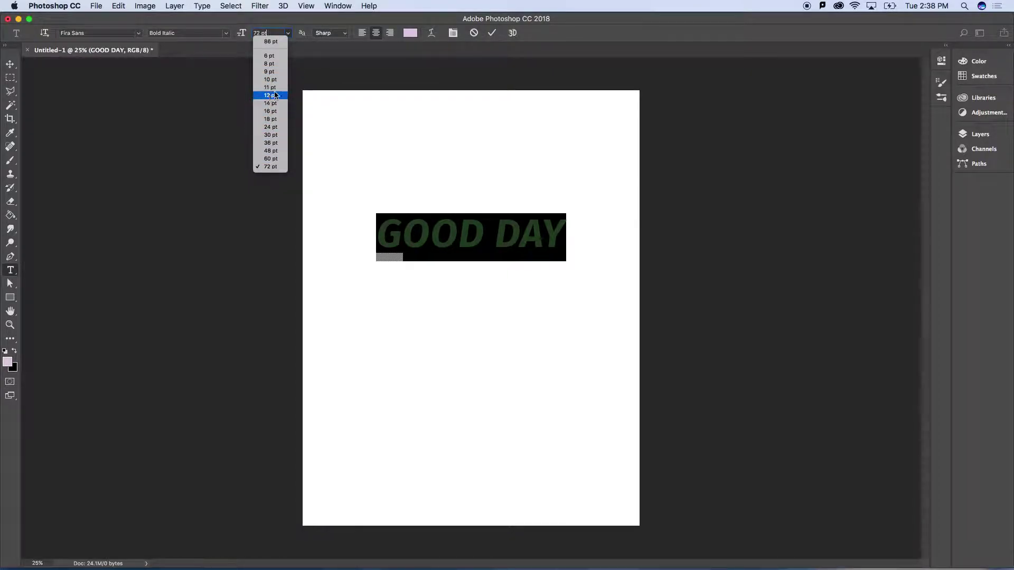
{"action": "left_click", "coordinate": [311, 56]}
{"action": "left_click", "coordinate": [344, 33]}
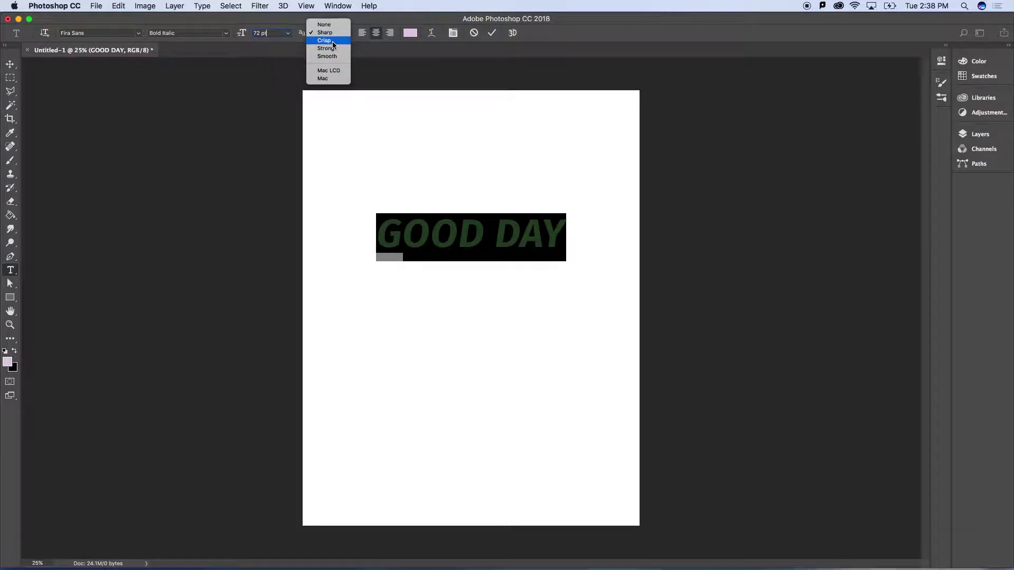
{"action": "left_click", "coordinate": [419, 56]}
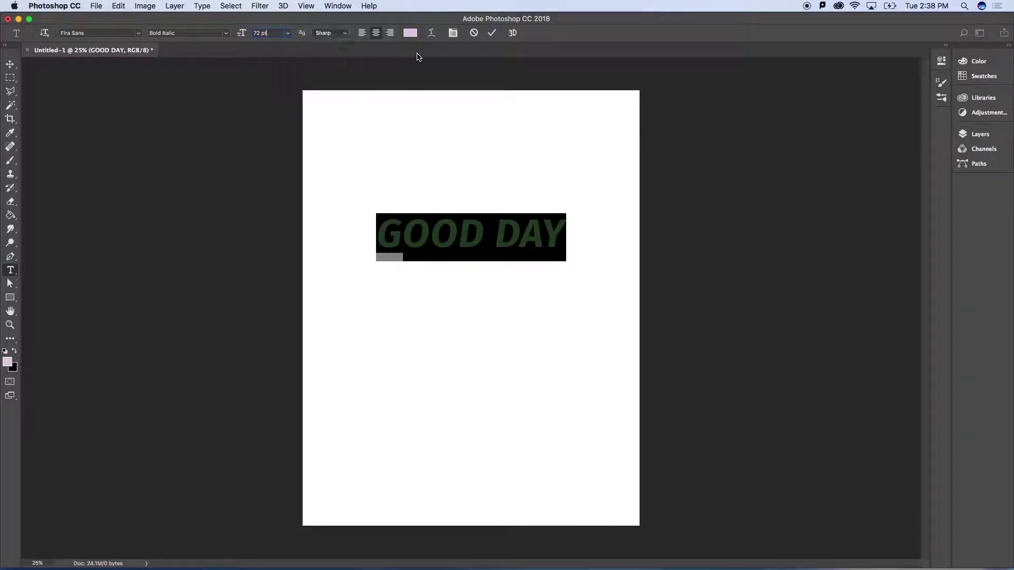
Open the Character panel and review leading and tracking, leaving tracking at 25
{"action": "left_click", "coordinate": [454, 35]}
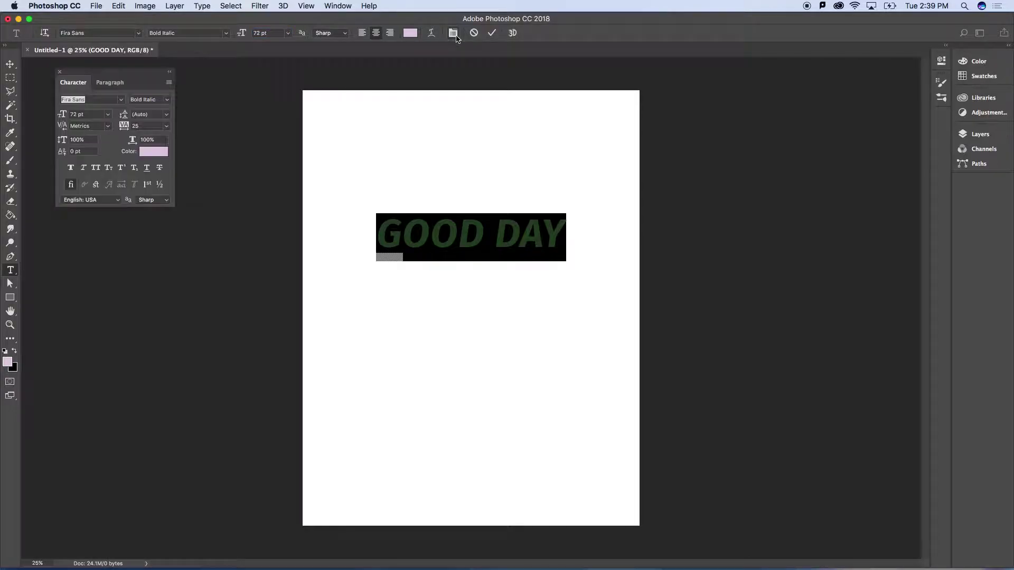
{"action": "left_click", "coordinate": [167, 114]}
{"action": "left_click", "coordinate": [176, 118]}
{"action": "left_click", "coordinate": [167, 127]}
{"action": "left_click", "coordinate": [174, 140]}
Deselect the text and set the foreground colour to magenta #db3edb
{"action": "left_click", "coordinate": [416, 252]}
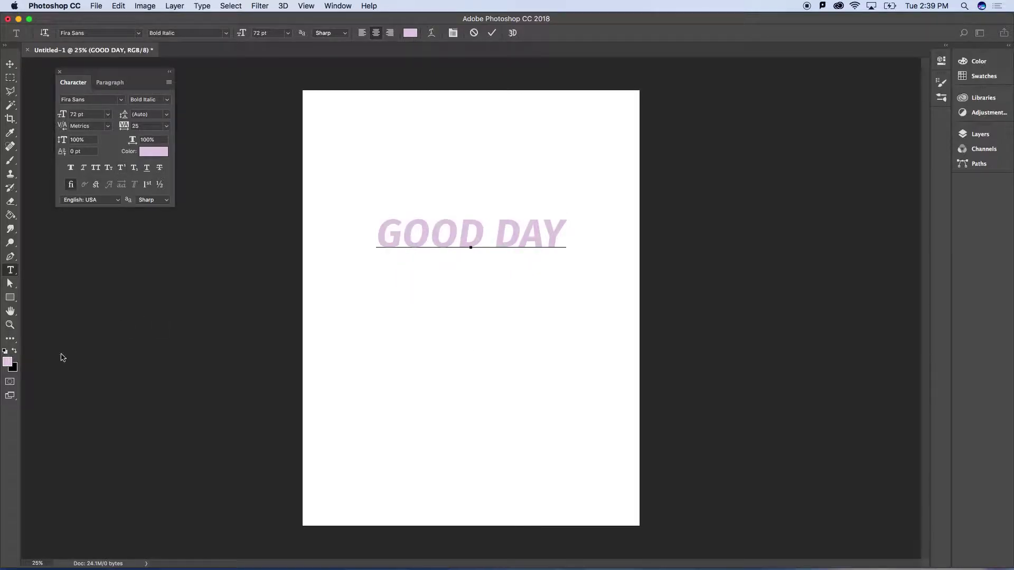
{"action": "left_click", "coordinate": [8, 361]}
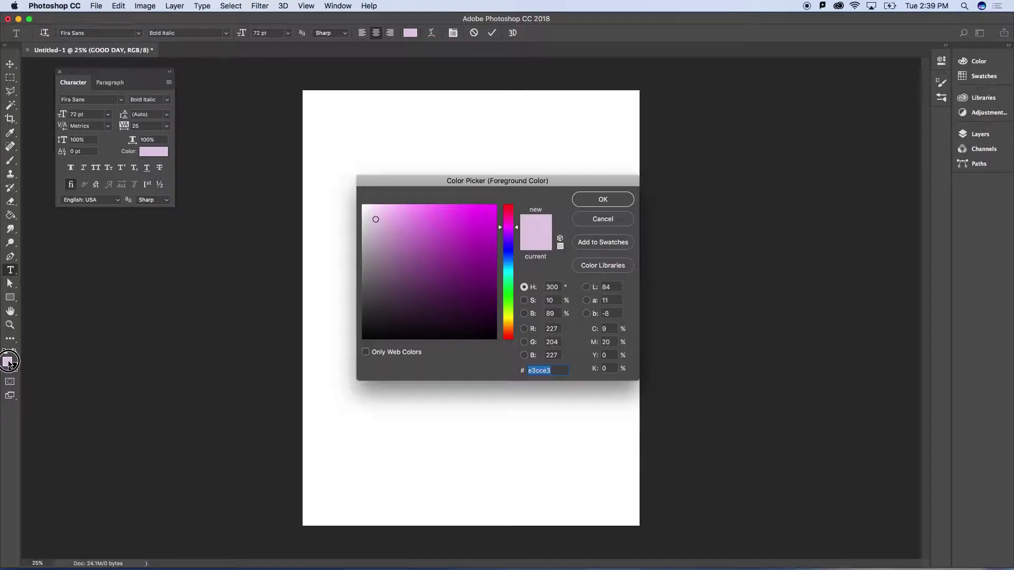
{"action": "left_click", "coordinate": [459, 222]}
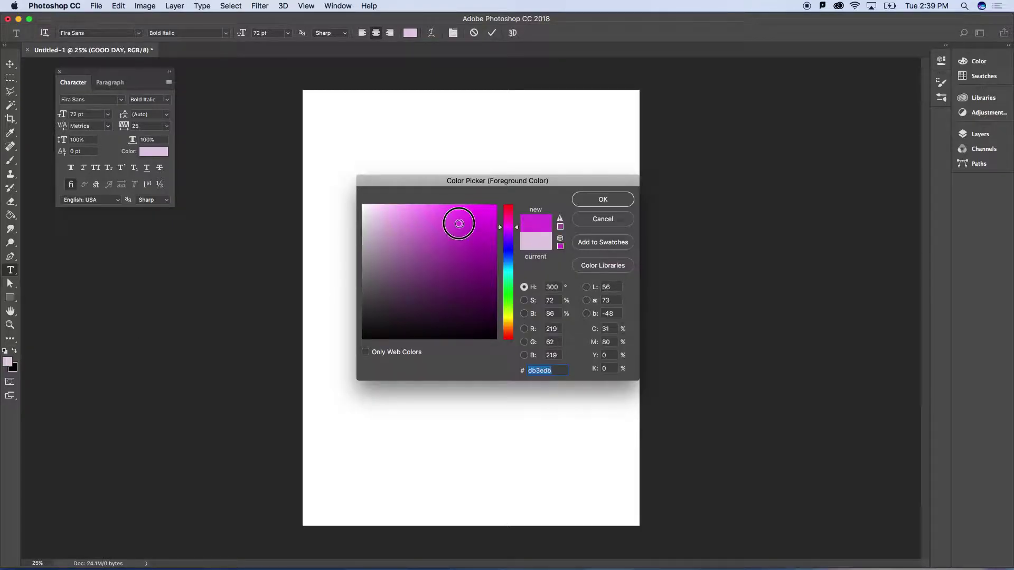
{"action": "left_click", "coordinate": [600, 198]}
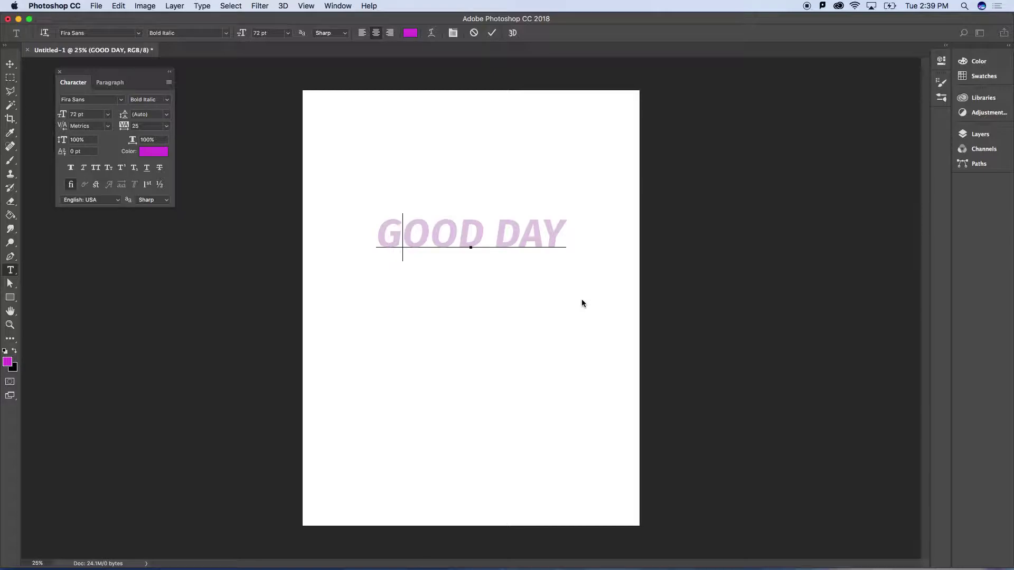
Color the selected GOOD DAY text magenta using the Character panel Color swatch
{"action": "left_click_drag", "start_coordinate": [380, 232], "coordinate": [581, 234]}
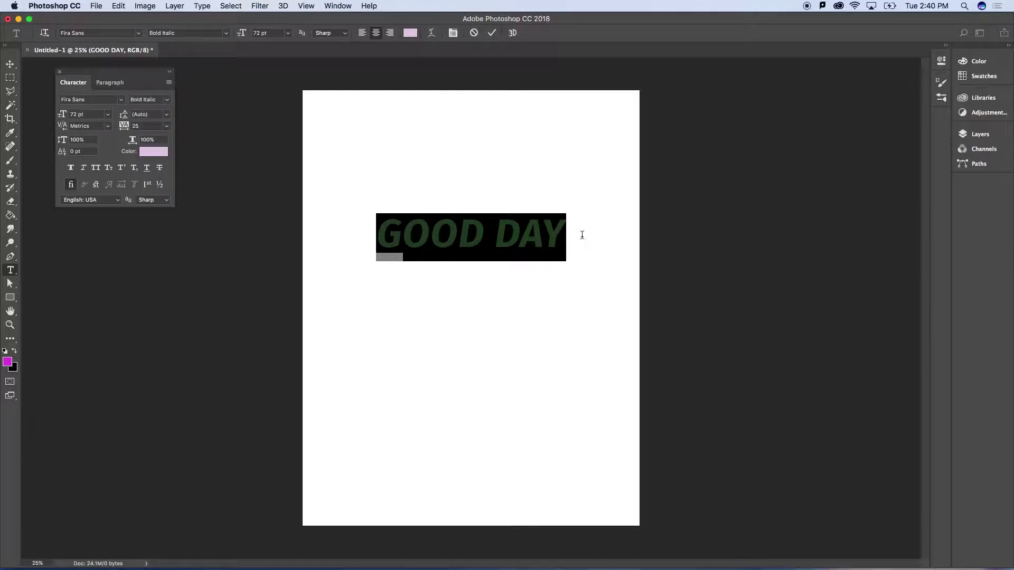
{"action": "left_click", "coordinate": [156, 153]}
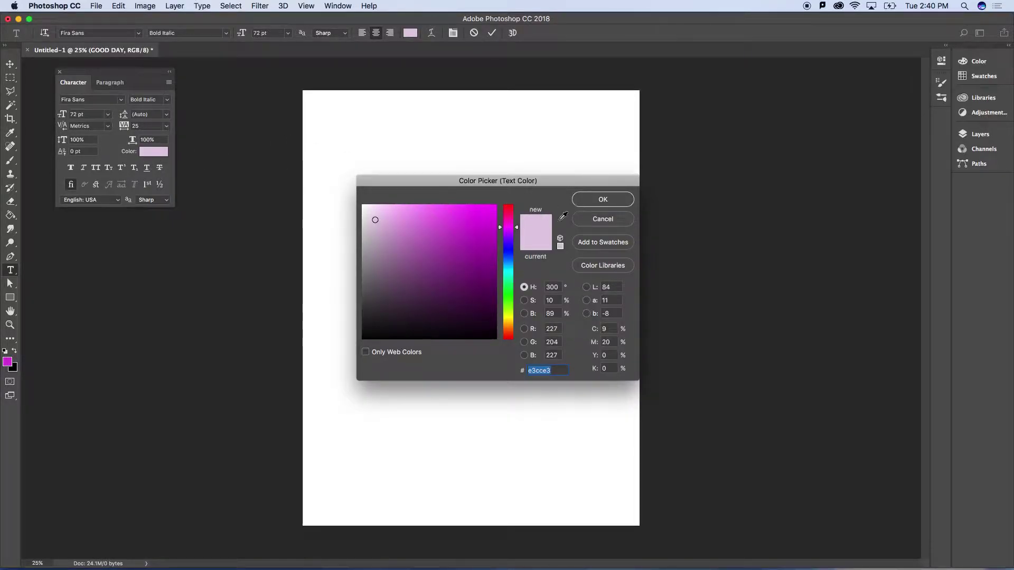
{"action": "left_click", "coordinate": [478, 233]}
{"action": "left_click", "coordinate": [591, 199]}
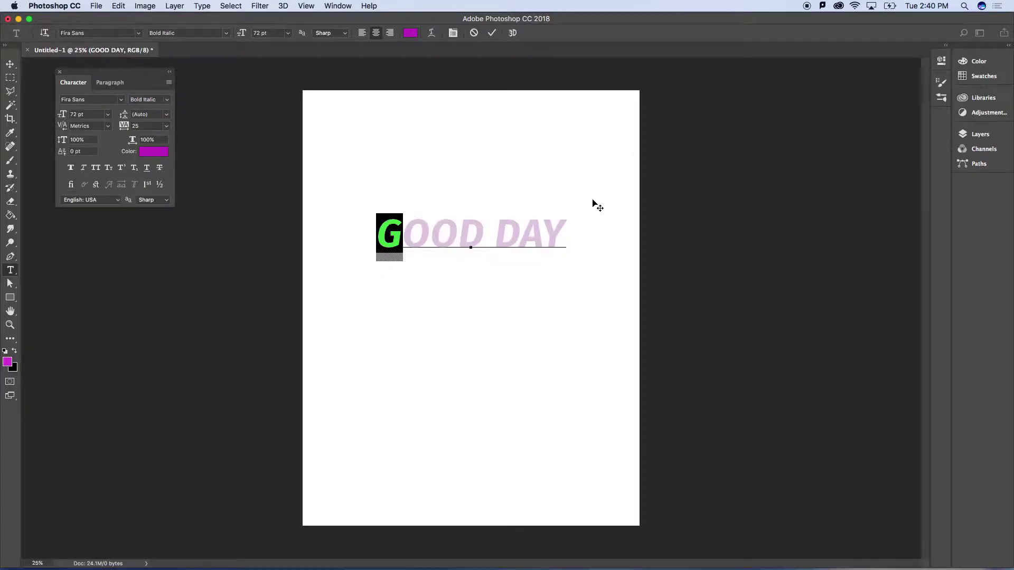
{"action": "left_click", "coordinate": [559, 235]}
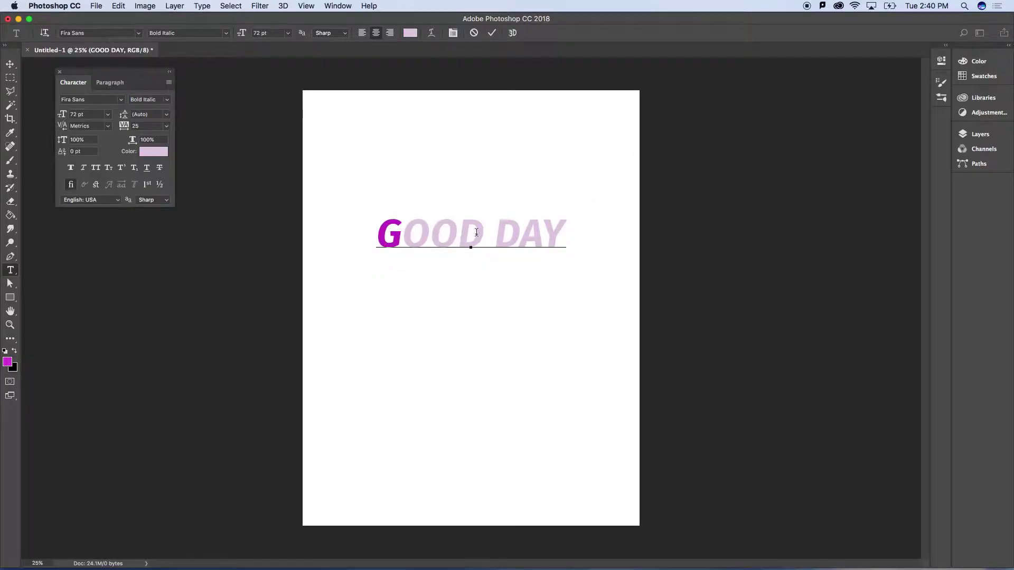
Apply the magenta foreground colour to the remaining letters OOD DAY
{"action": "left_click_drag", "start_coordinate": [404, 233], "coordinate": [597, 234]}
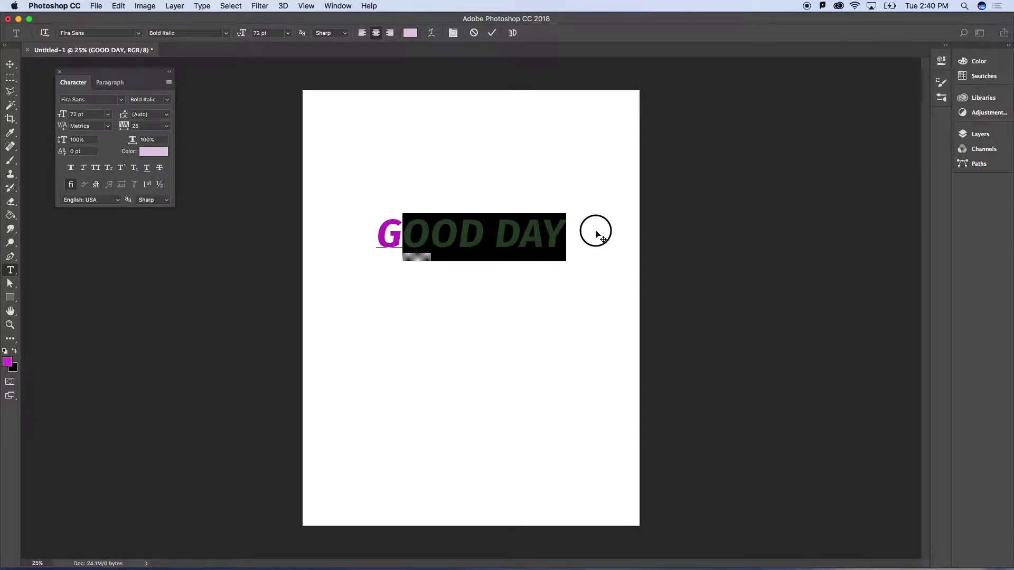
{"action": "left_click", "coordinate": [8, 363]}
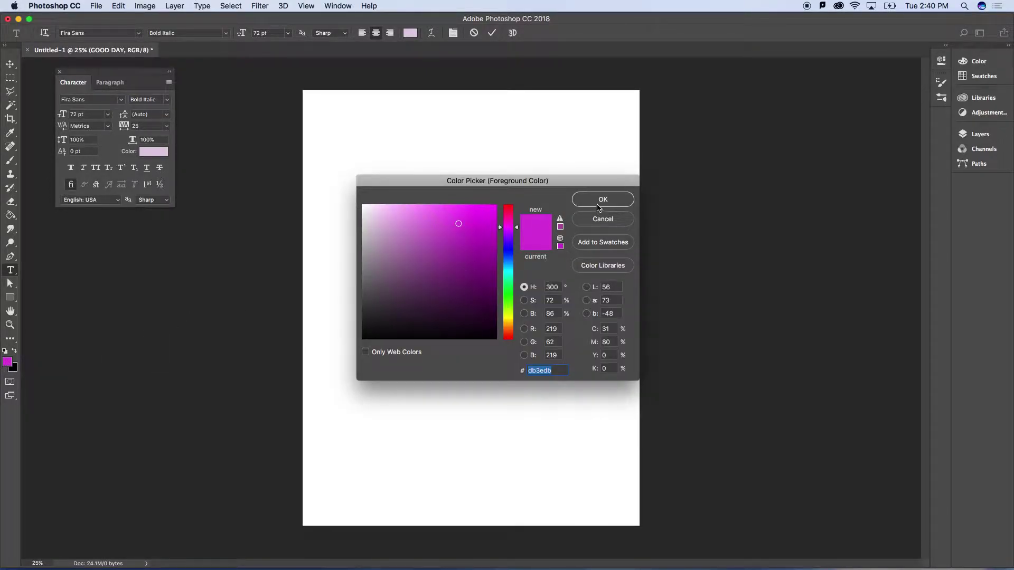
{"action": "left_click", "coordinate": [600, 204]}
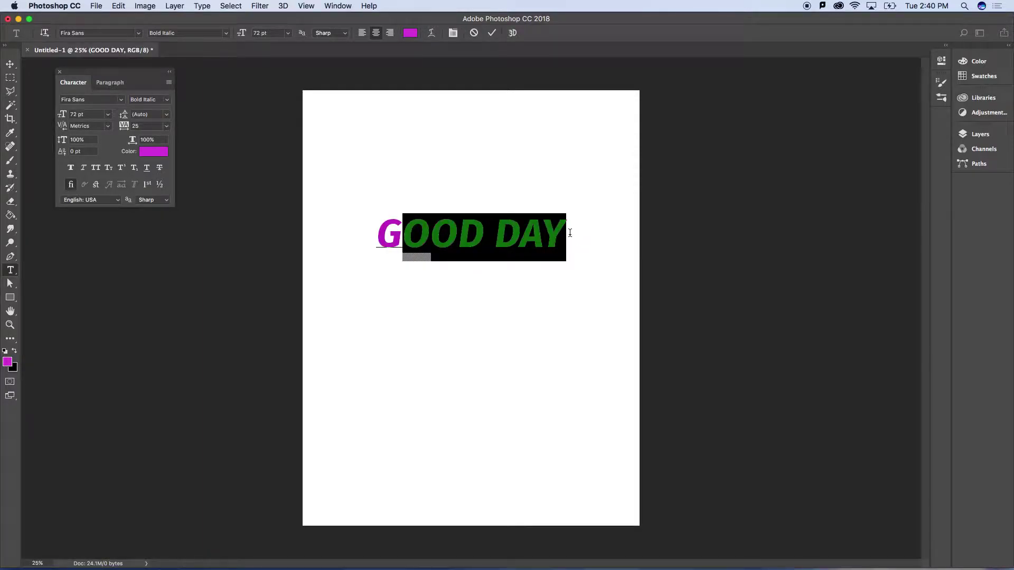
{"action": "left_click", "coordinate": [570, 233]}
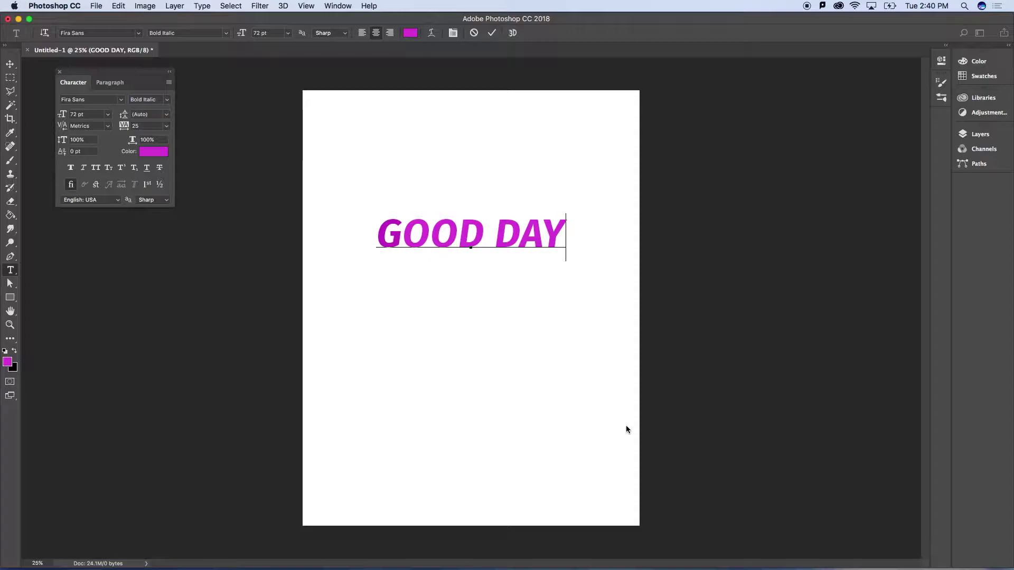
{"action": "left_click", "coordinate": [110, 82]}
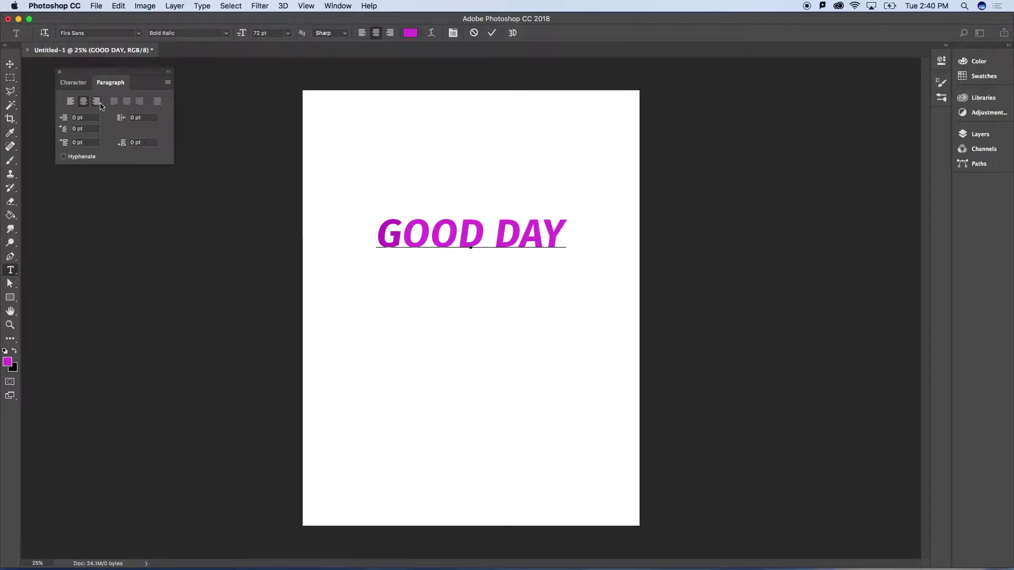
{"action": "left_click", "coordinate": [83, 102]}
{"action": "left_click", "coordinate": [64, 156]}
{"action": "left_click", "coordinate": [63, 157]}
{"action": "left_click", "coordinate": [76, 83]}
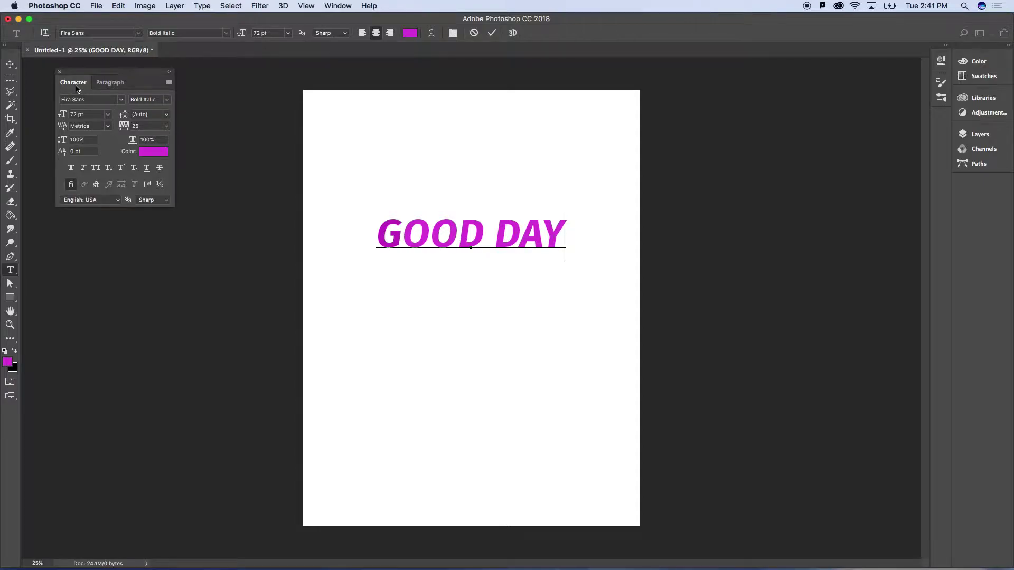
Commit the GOOD DAY text with the Move tool and open the Layers panel's options menu
{"action": "left_click", "coordinate": [11, 67]}
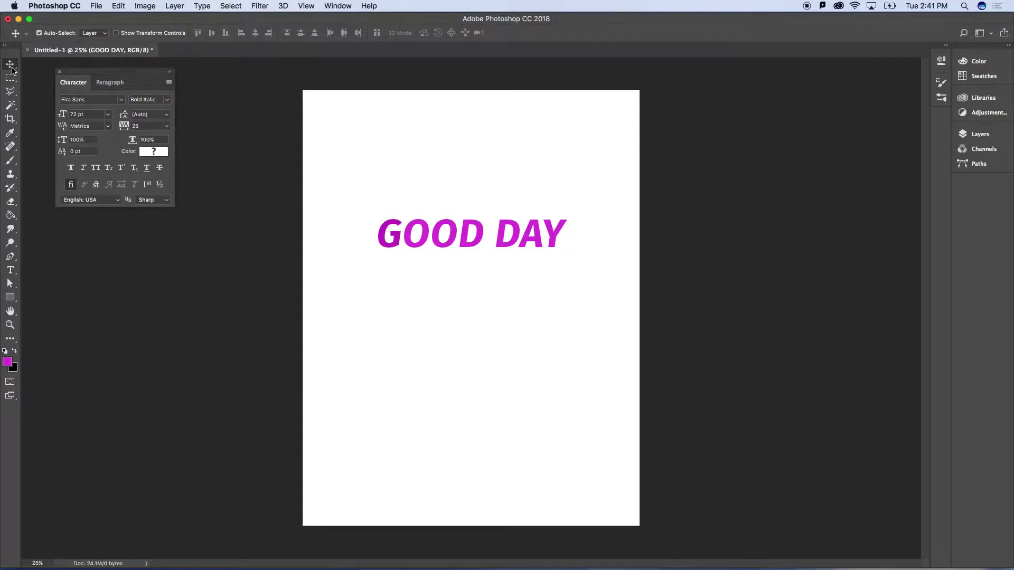
{"action": "left_click", "coordinate": [975, 136]}
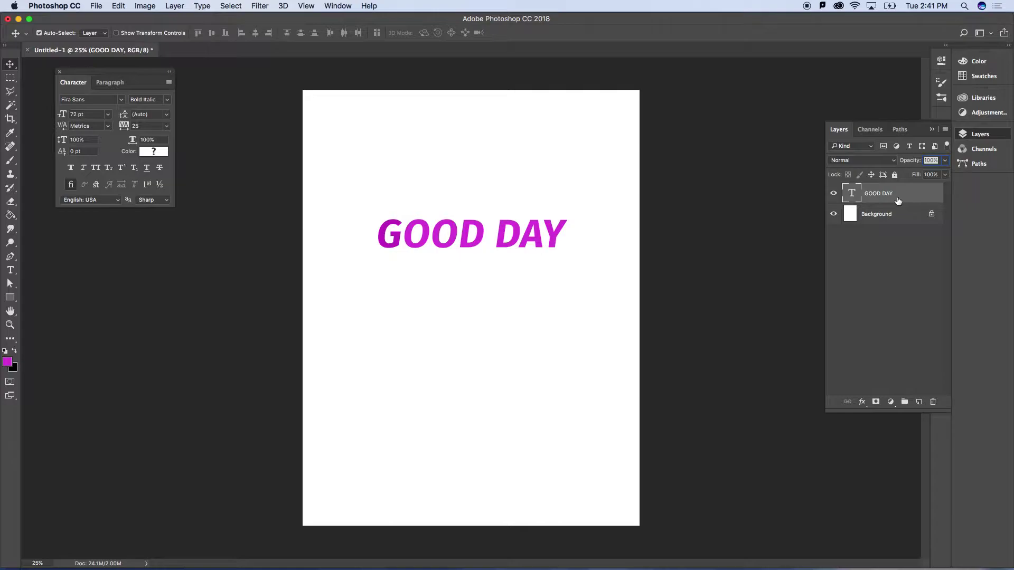
{"action": "left_click", "coordinate": [945, 130]}
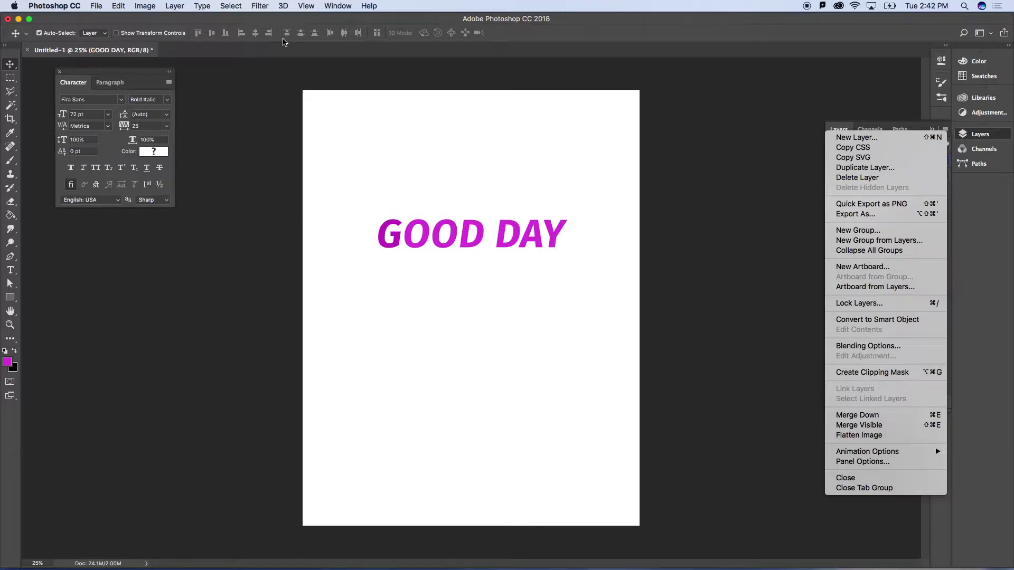
Rasterize the GOOD DAY type layer via Layer > Rasterize > Type
{"action": "left_click", "coordinate": [178, 7]}
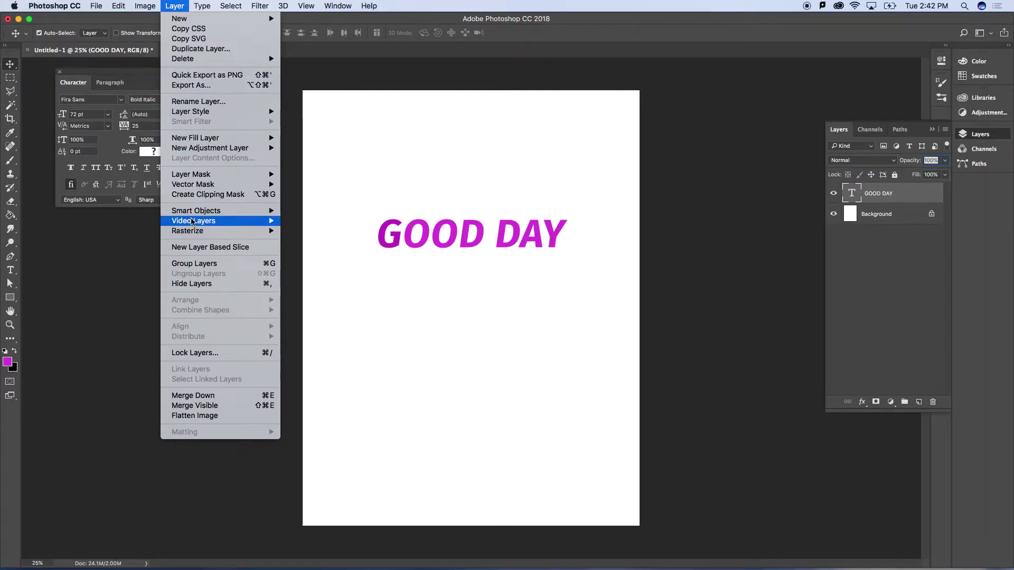
{"action": "mouse_move", "coordinate": [193, 234]}
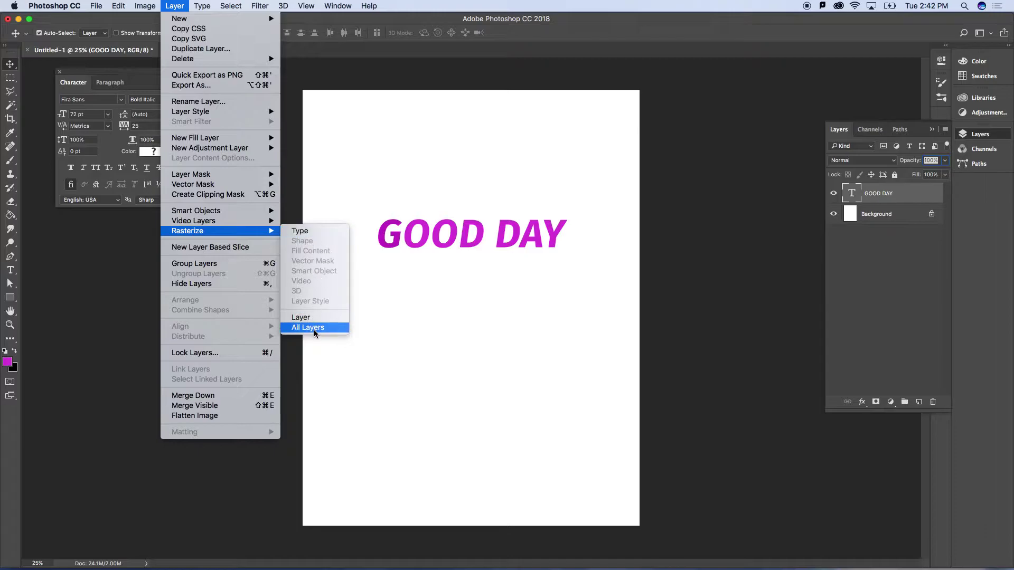
{"action": "left_click", "coordinate": [312, 231]}
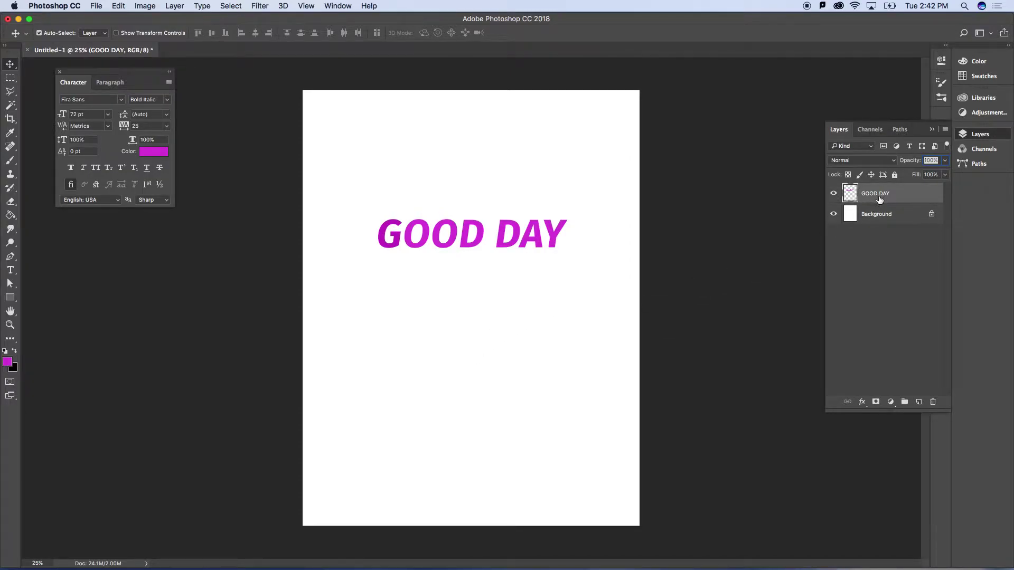
{"action": "left_click", "coordinate": [10, 270]}
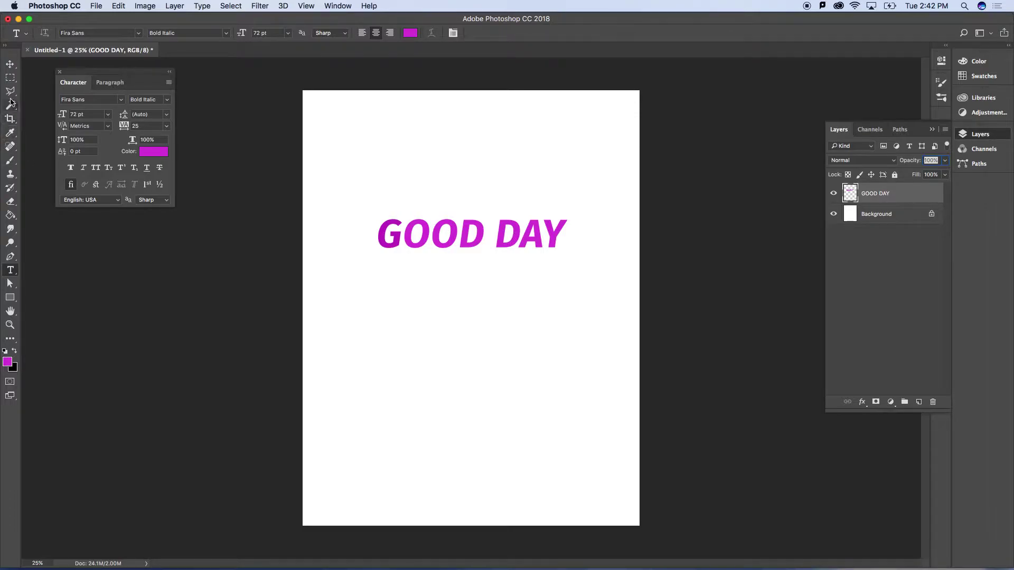
Lock the layer's transparent pixels and set a blue foreground colour for the Brush tool
{"action": "left_click", "coordinate": [847, 175]}
{"action": "left_click", "coordinate": [10, 160]}
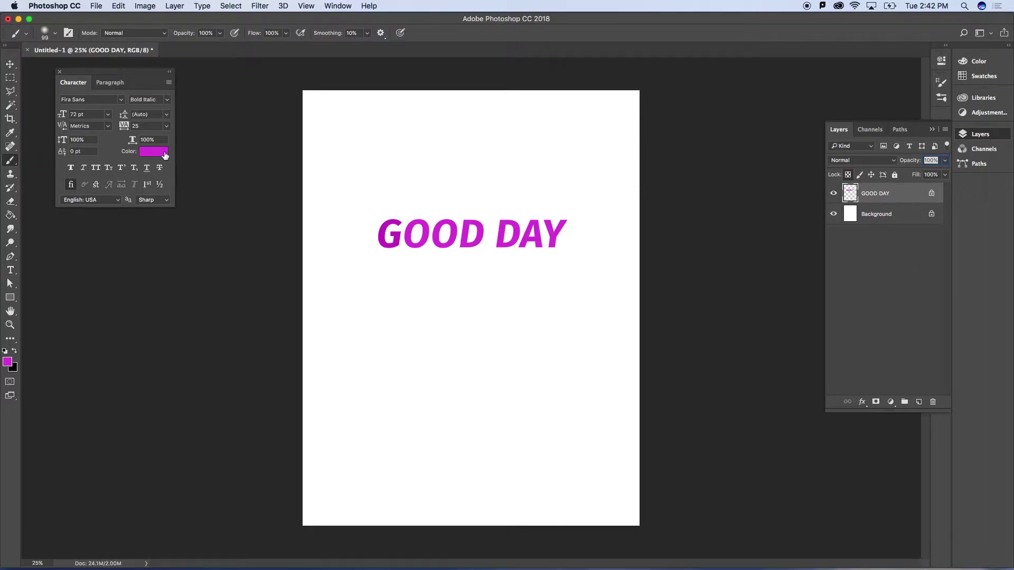
{"action": "left_click", "coordinate": [7, 362]}
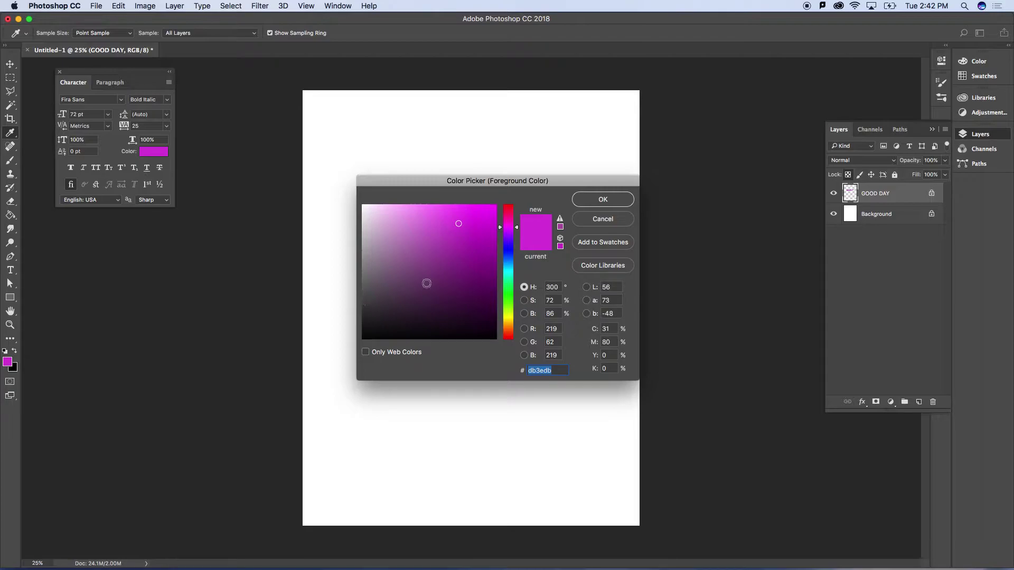
{"action": "left_click", "coordinate": [507, 255]}
{"action": "left_click", "coordinate": [588, 200]}
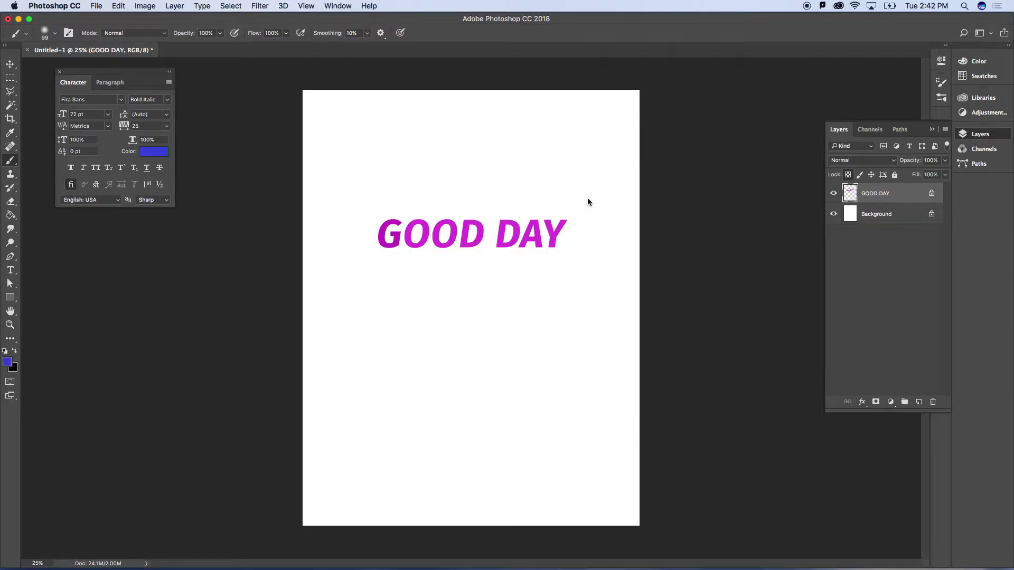
Paint a 198 px soft blue highlight across the GOOD DAY letters
{"action": "left_click", "coordinate": [56, 34]}
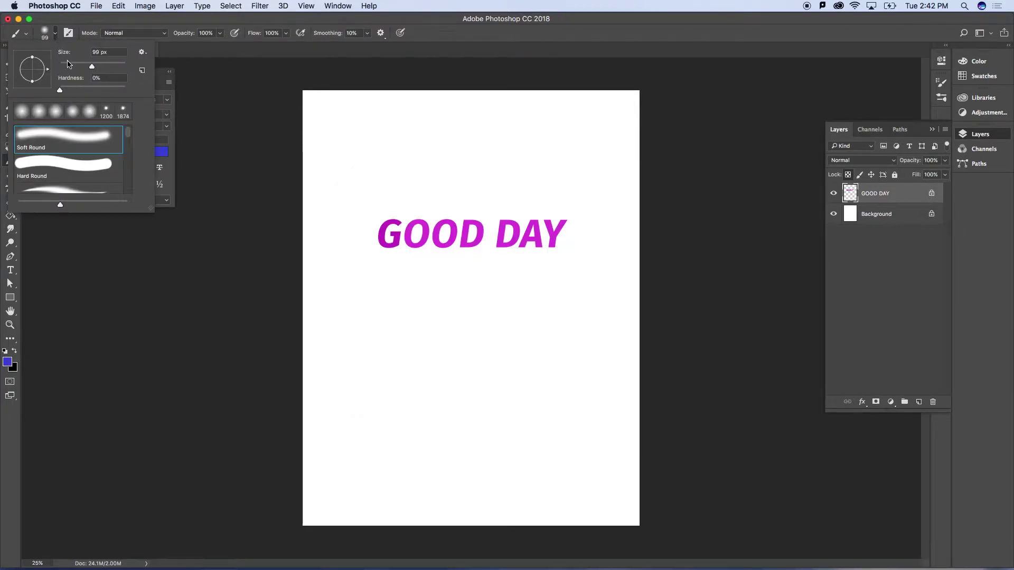
{"action": "left_click", "coordinate": [108, 66]}
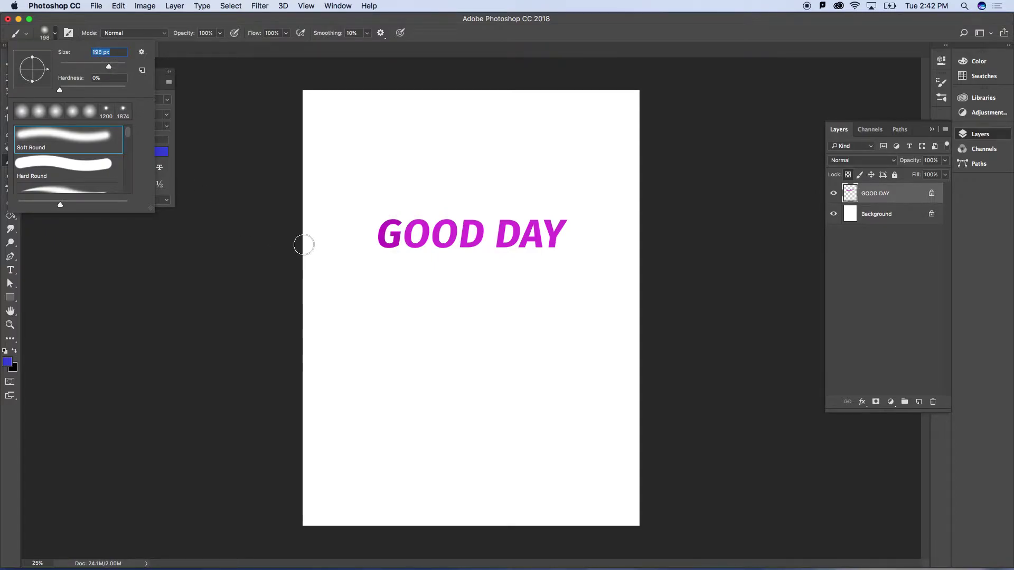
{"action": "left_click_drag", "start_coordinate": [332, 251], "coordinate": [608, 249]}
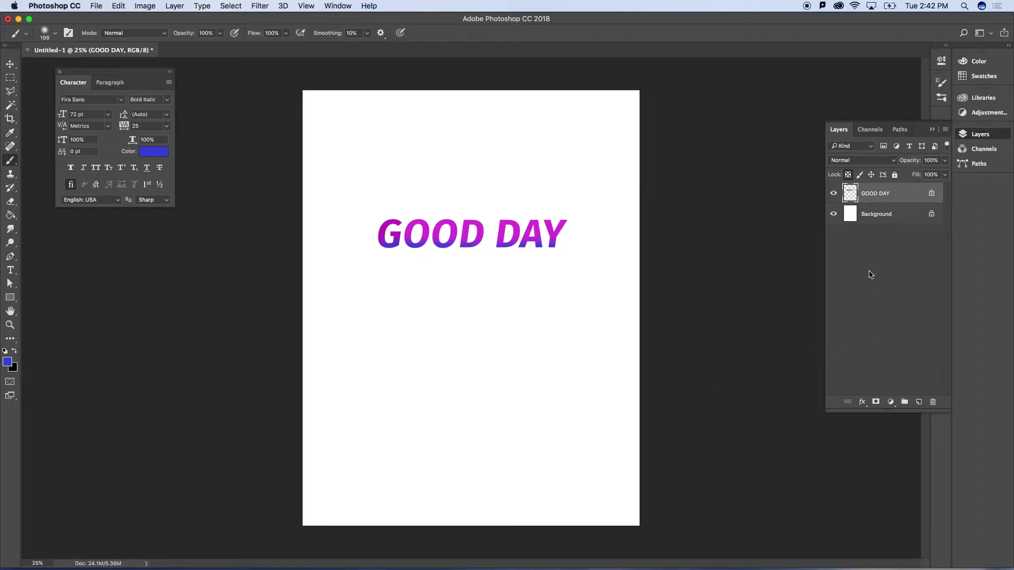
{"action": "left_click", "coordinate": [862, 404]}
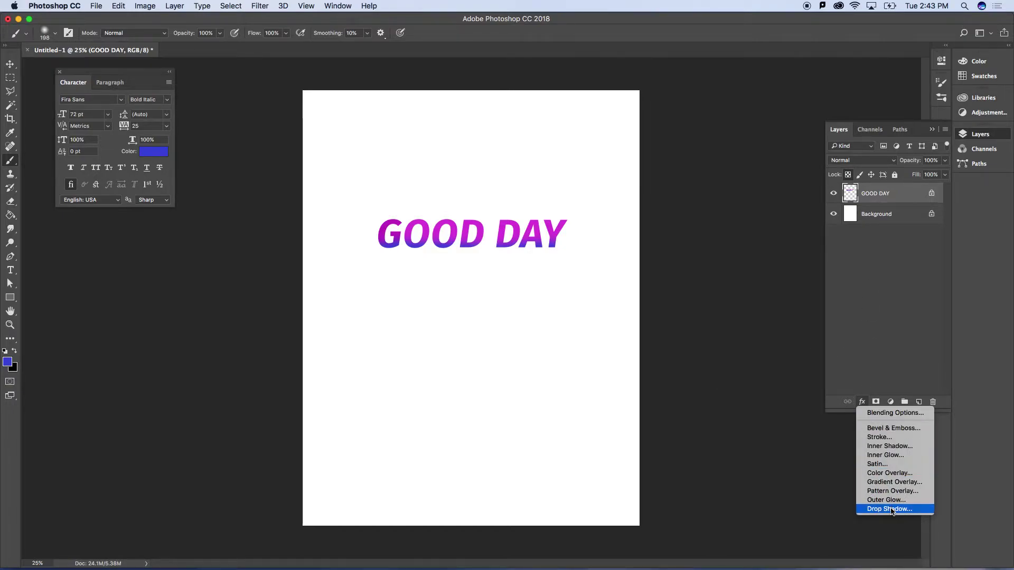
Add a 12 px teal (#1384aa) outside stroke effect to the GOOD DAY layer
{"action": "left_click", "coordinate": [885, 442]}
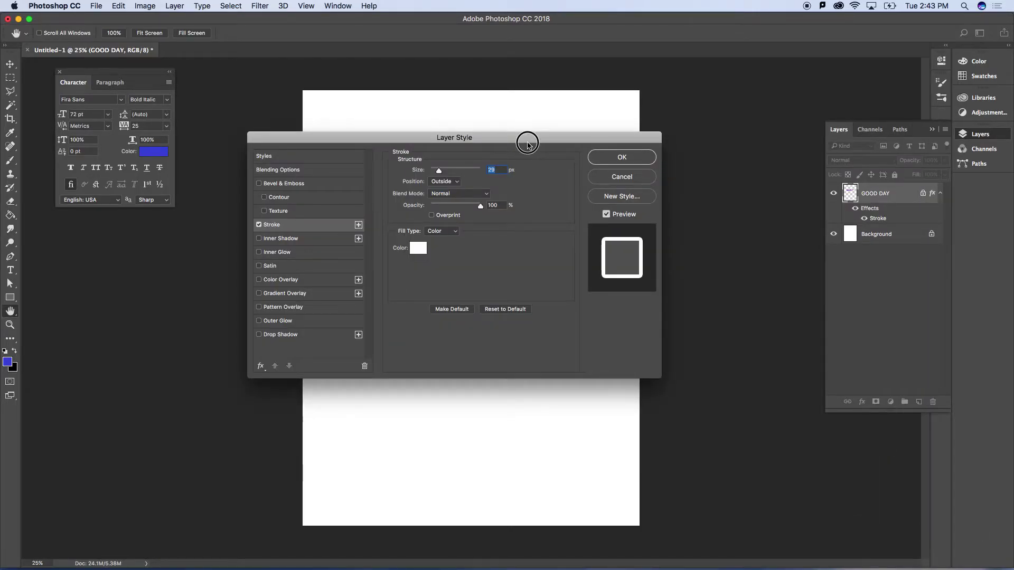
{"action": "left_click_drag", "start_coordinate": [528, 141], "coordinate": [728, 307]}
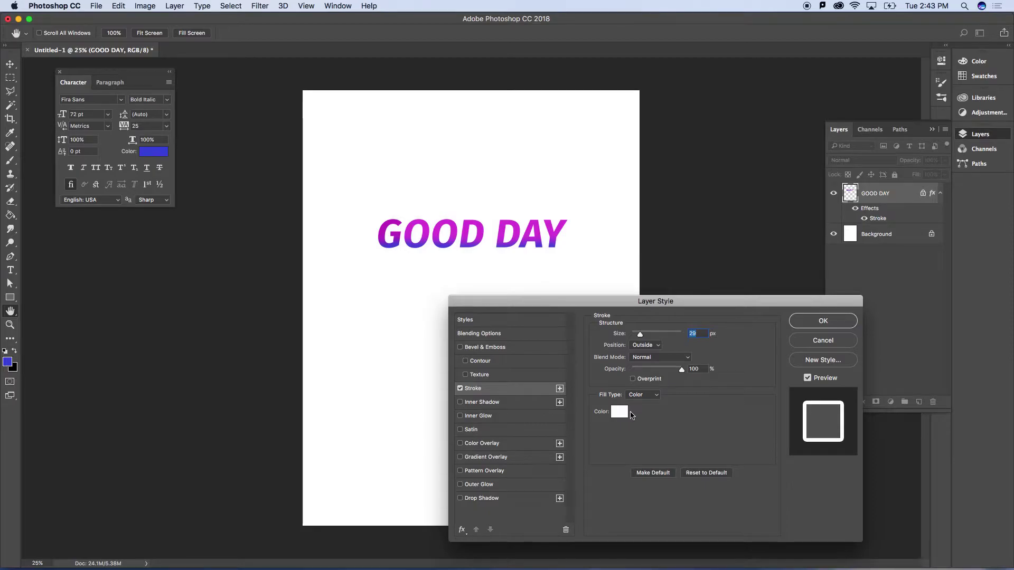
{"action": "left_click", "coordinate": [620, 411]}
{"action": "left_click", "coordinate": [482, 250]}
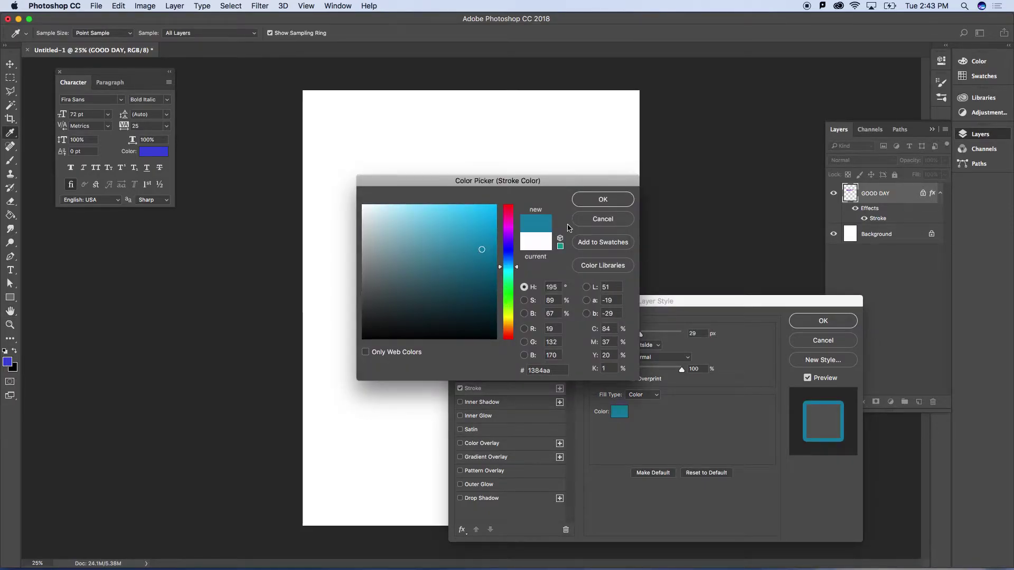
{"action": "left_click", "coordinate": [601, 200]}
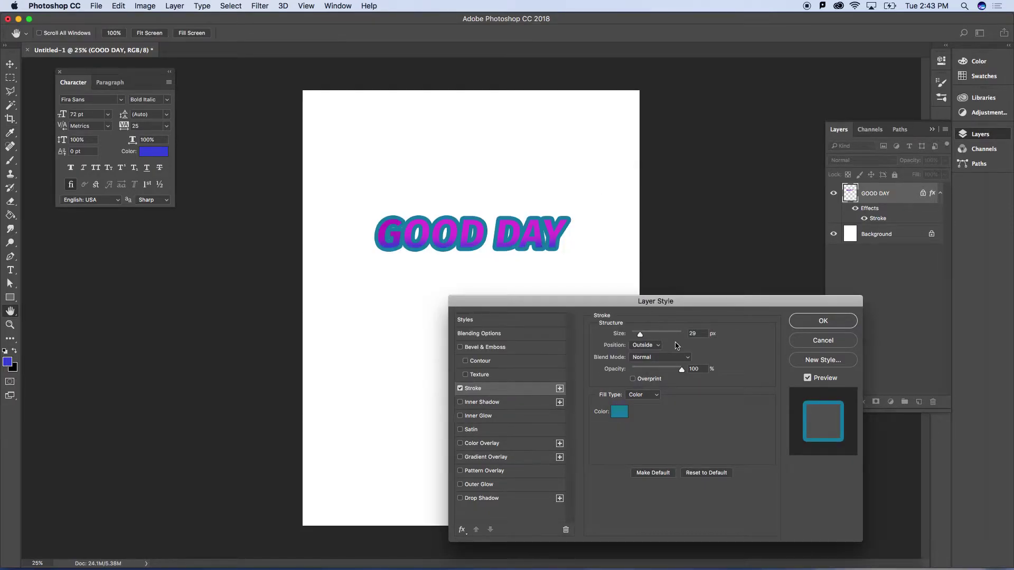
{"action": "left_click", "coordinate": [639, 335]}
{"action": "left_click_drag", "start_coordinate": [639, 338], "coordinate": [637, 338]}
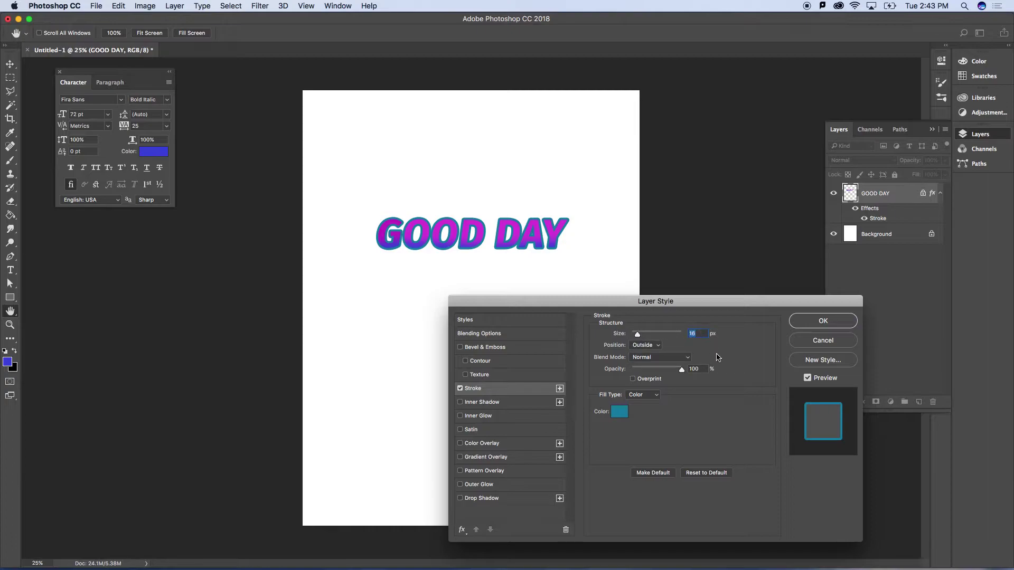
{"action": "type", "text": "12"}
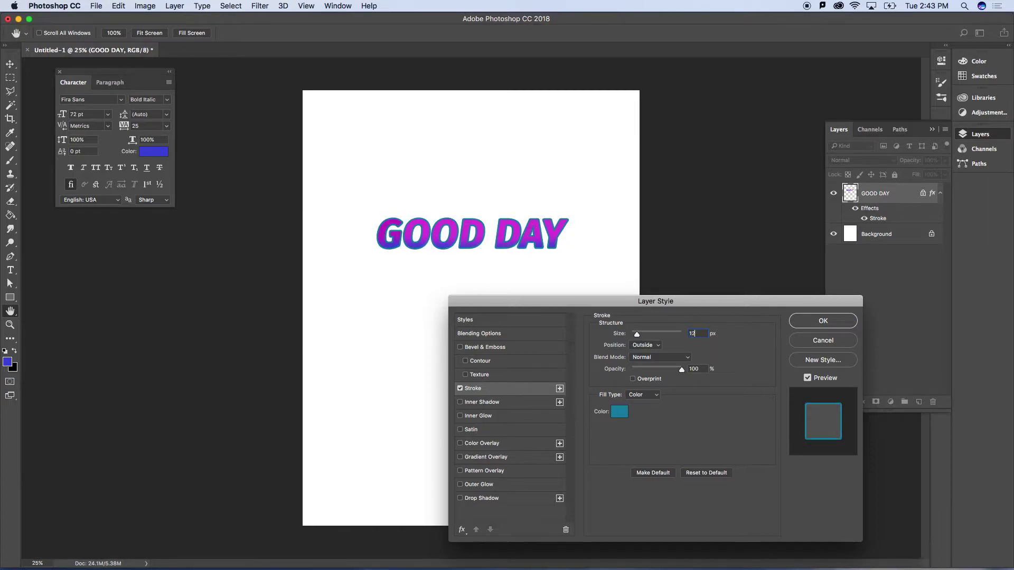
{"action": "left_click", "coordinate": [813, 323]}
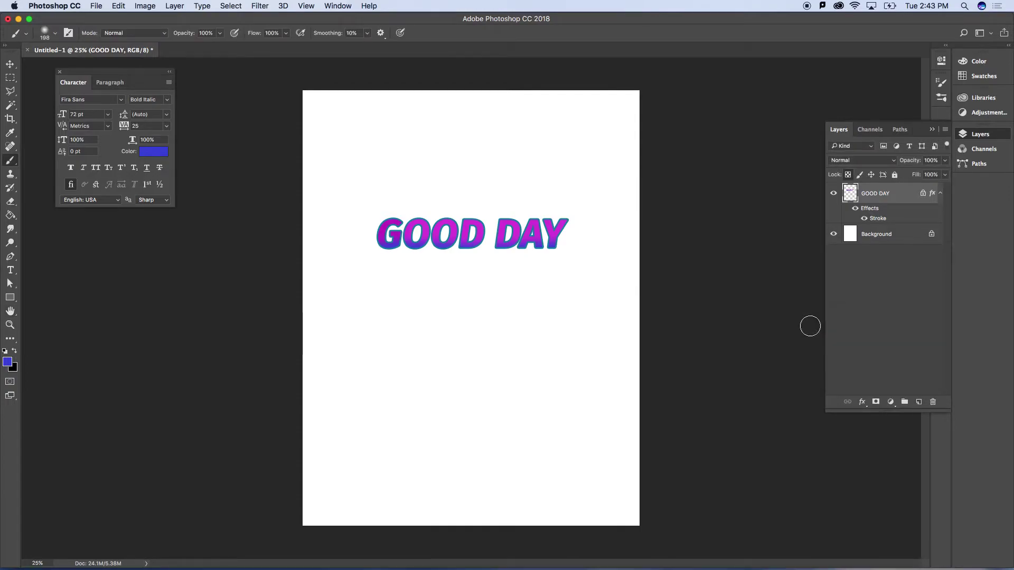
Add a Drop Shadow effect to GOOD DAY with default settings
{"action": "left_click", "coordinate": [862, 403]}
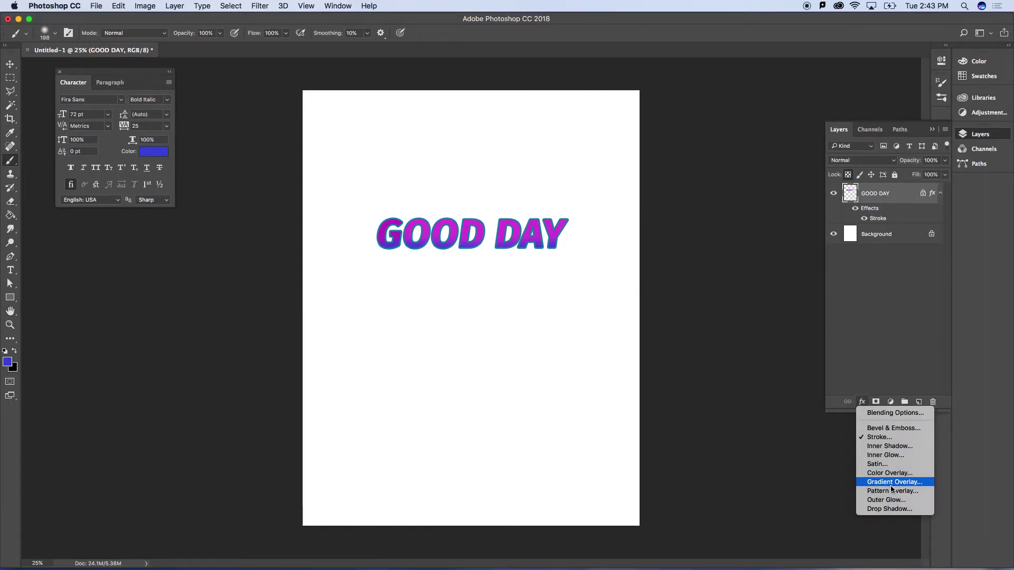
{"action": "left_click", "coordinate": [889, 509]}
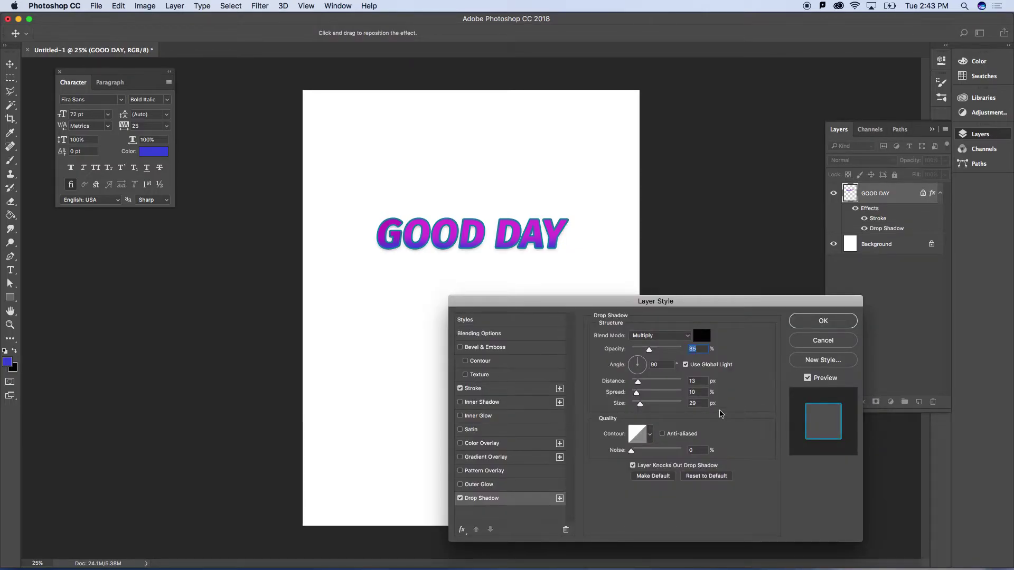
{"action": "left_click", "coordinate": [812, 322]}
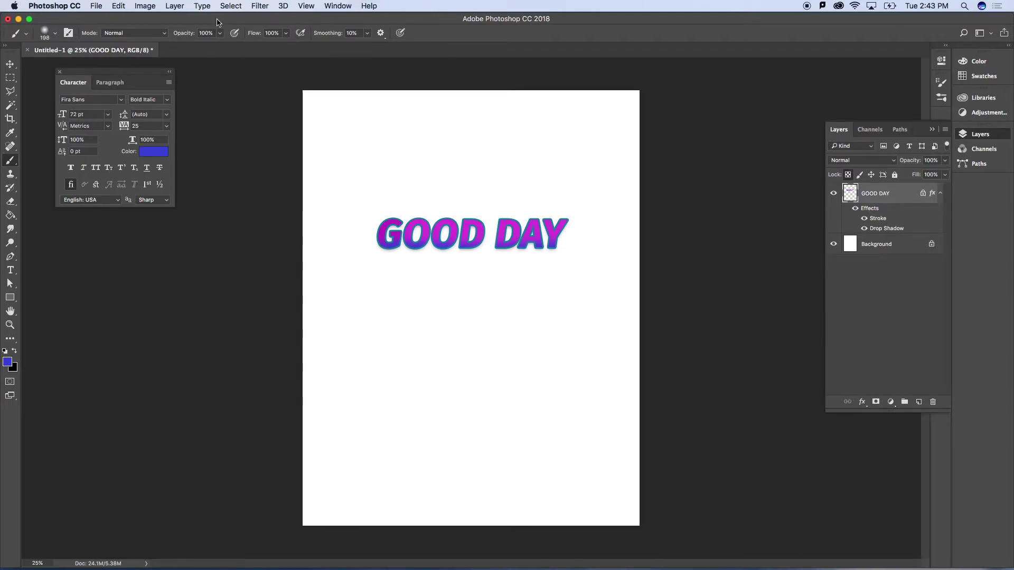
Look at the Layer > Rasterize menu and dismiss it without rasterizing
{"action": "left_click", "coordinate": [177, 5]}
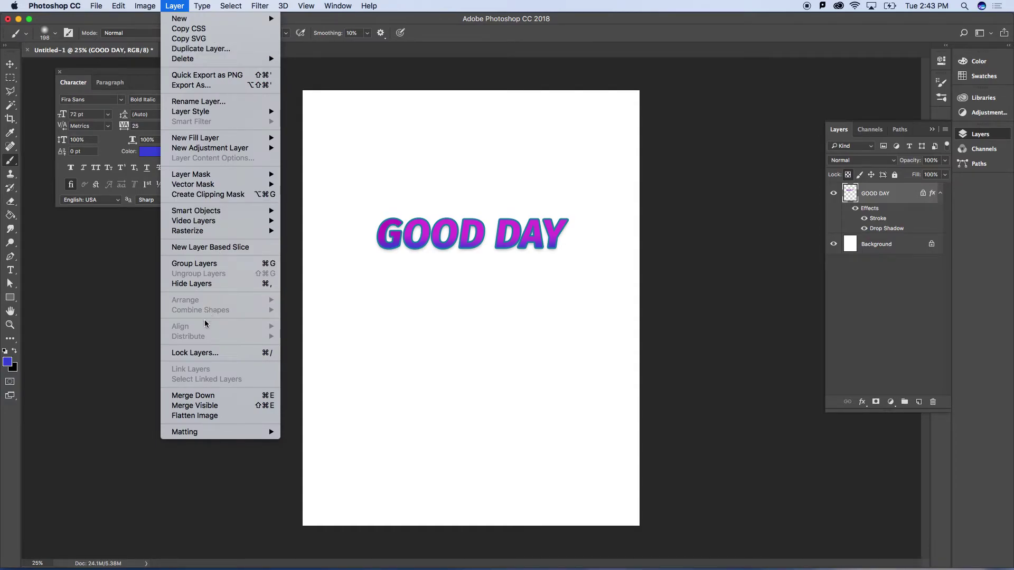
{"action": "mouse_move", "coordinate": [194, 232]}
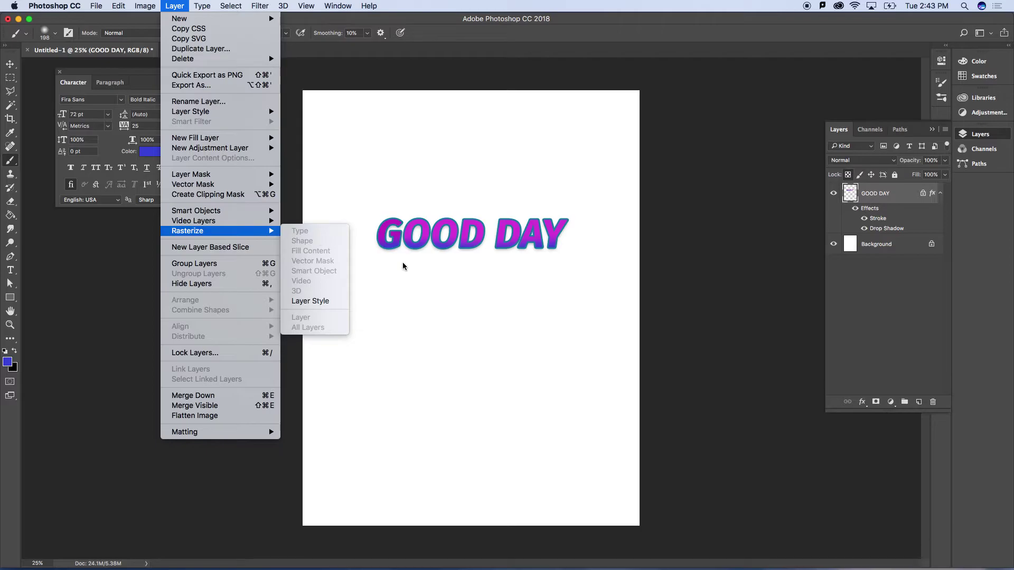
{"action": "left_click", "coordinate": [421, 296]}
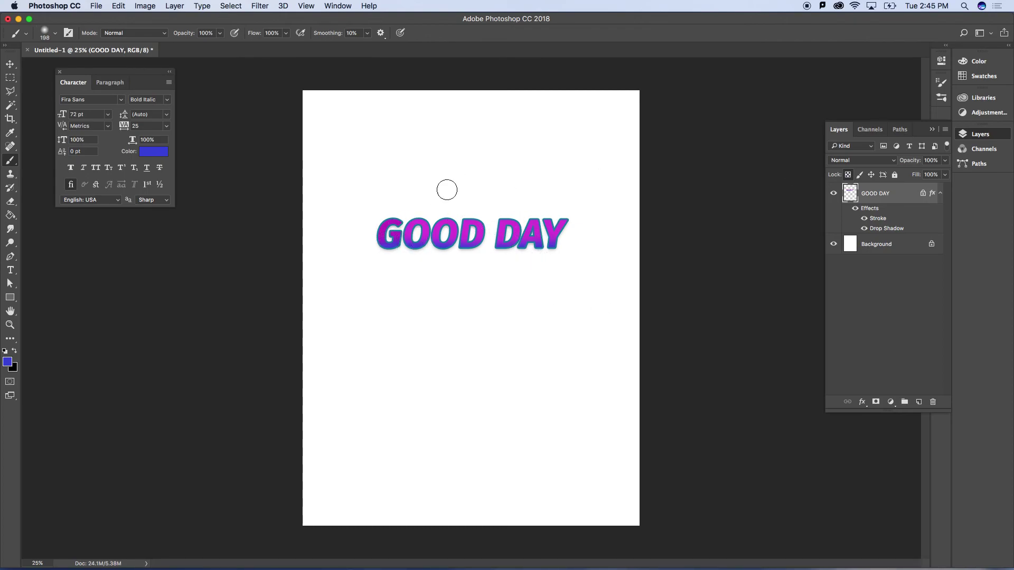
Paint another blue brush stroke across the middle of the GOOD DAY letters
{"action": "mouse_move", "coordinate": [380, 210]}
{"action": "left_mouse_down"}
{"action": "mouse_move", "coordinate": [524, 230]}
{"action": "mouse_move", "coordinate": [556, 220]}
{"action": "left_mouse_up"}
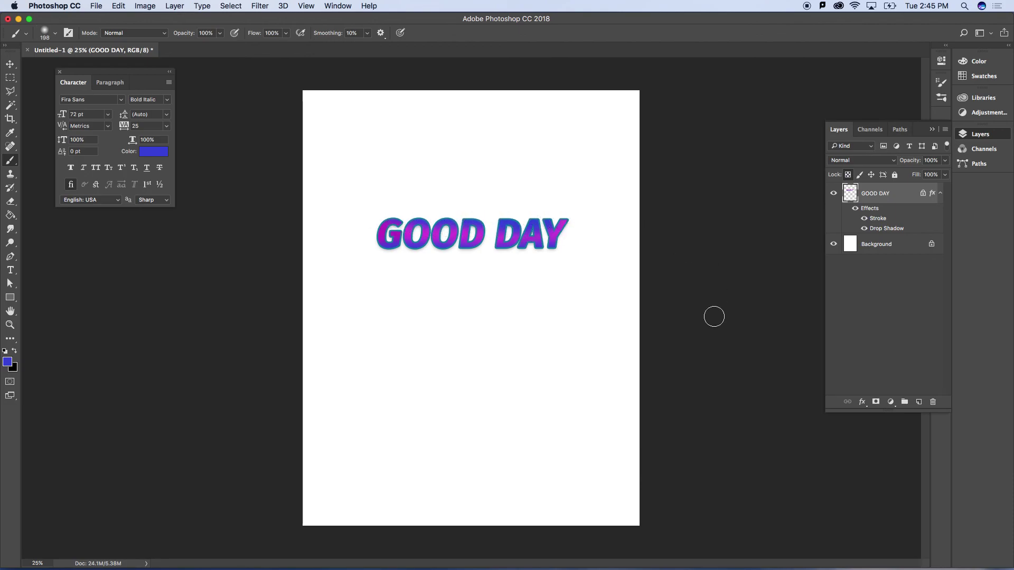